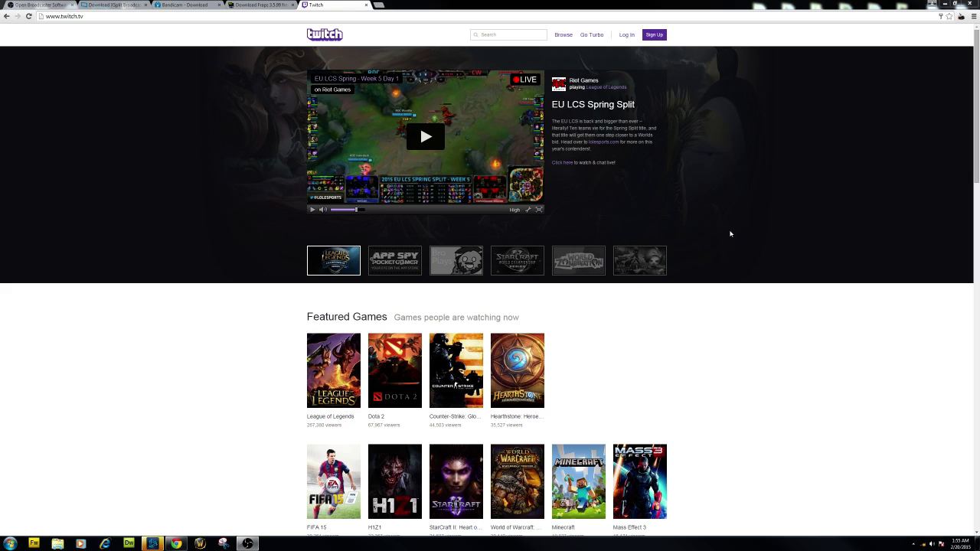
Step: Move from the Fraps download page to the purchase page showing the $37 full version
left_click(260, 6)
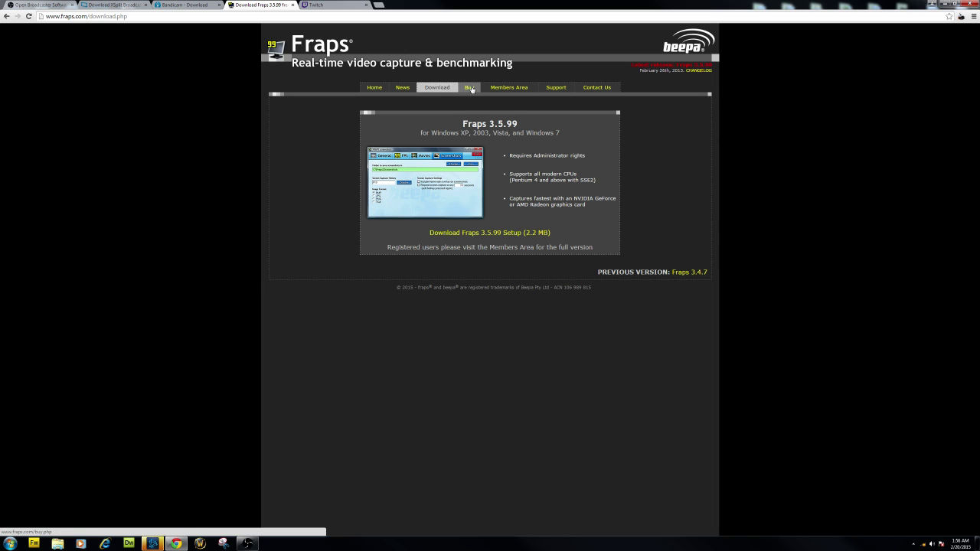
left_click(472, 89)
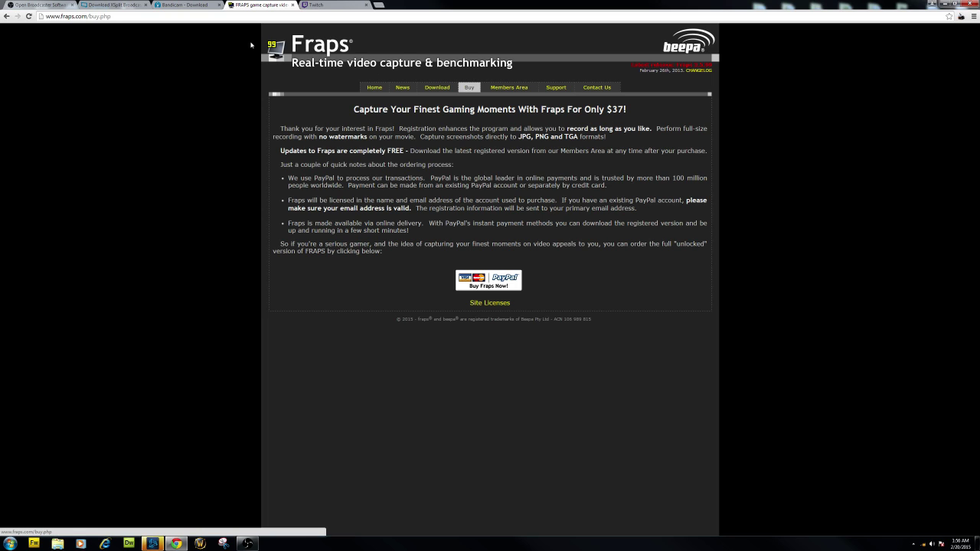
Step: Launch Bandicam from the Start menu to review its settings, then close it
left_click(203, 5)
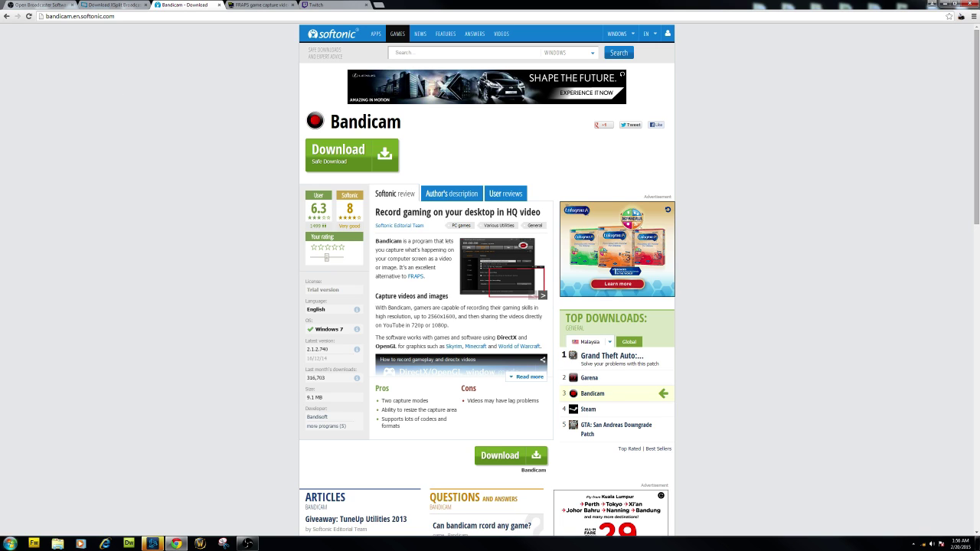
left_click(10, 543)
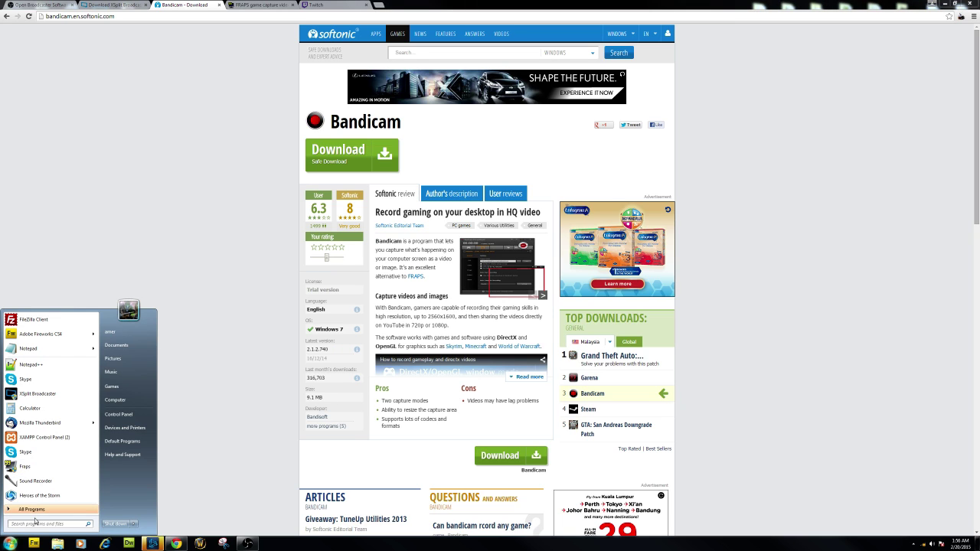
type("bandicam")
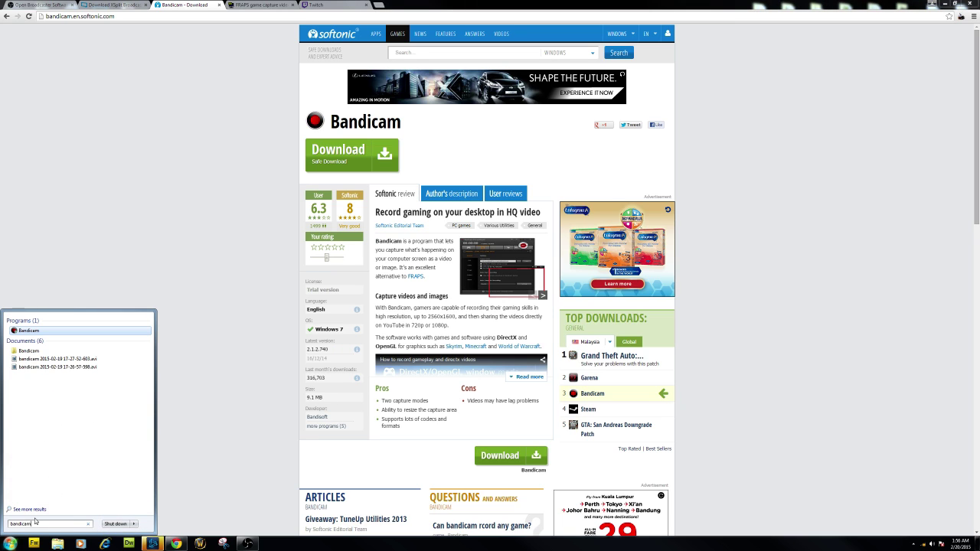
left_click(68, 333)
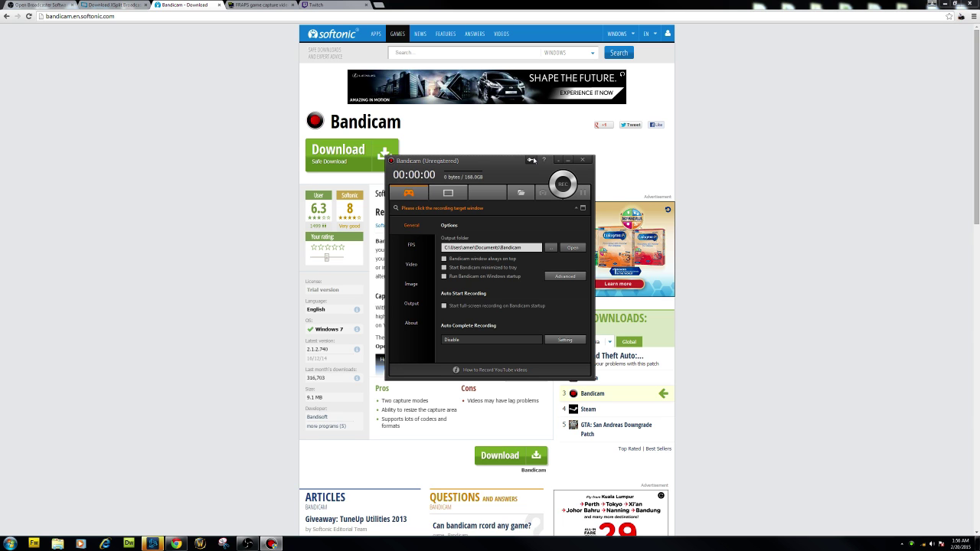
left_click(583, 160)
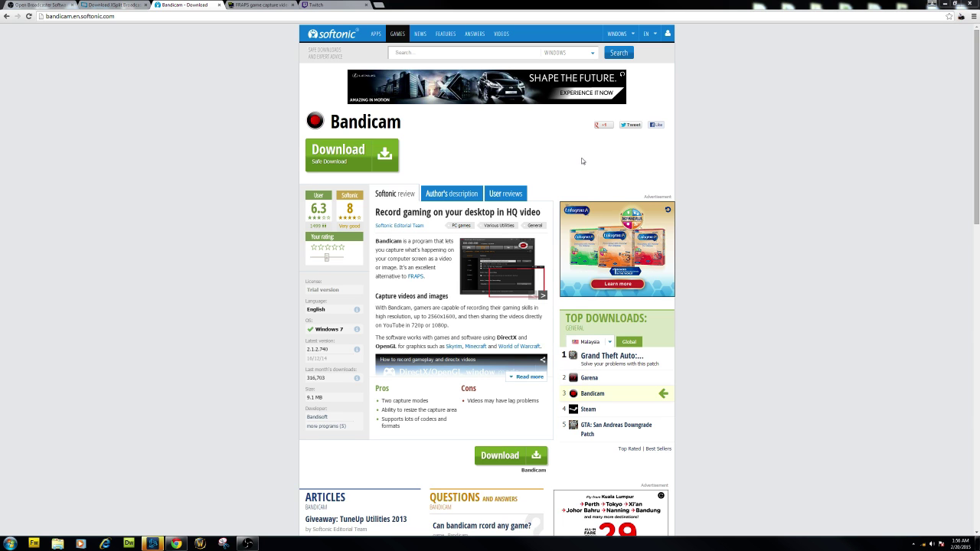
Step: Review XSplit's Free, Personal and Premium license pricing, then switch to the OBS site
left_click(111, 4)
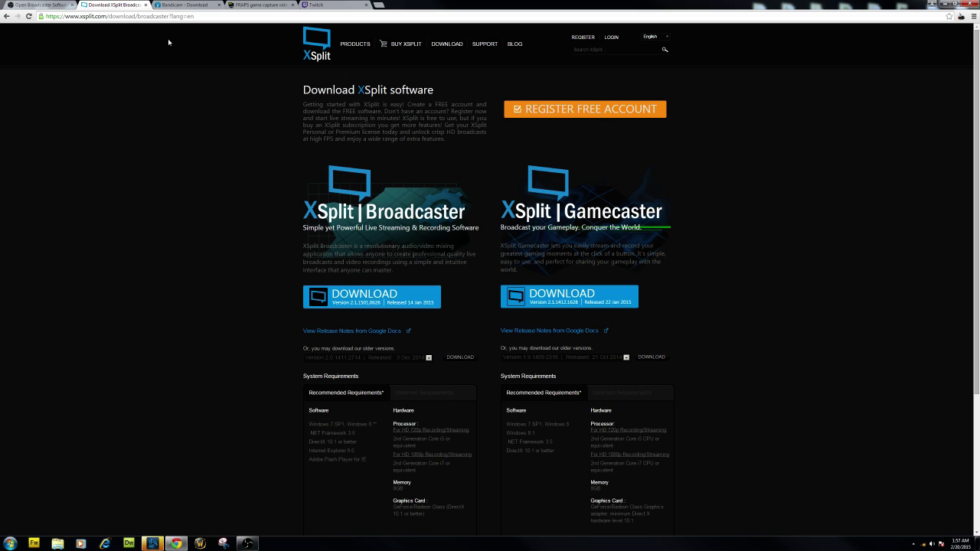
left_click(448, 44)
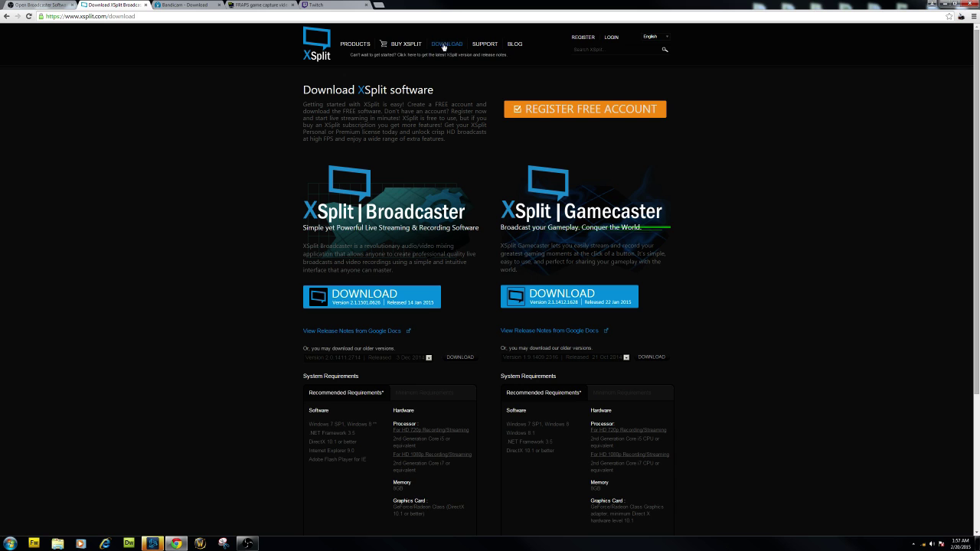
left_click(416, 45)
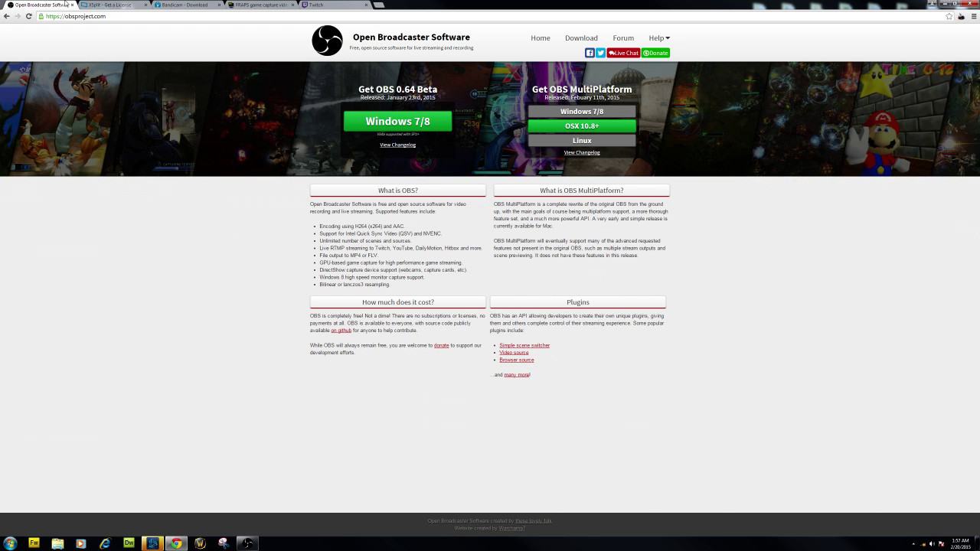
left_click(61, 5)
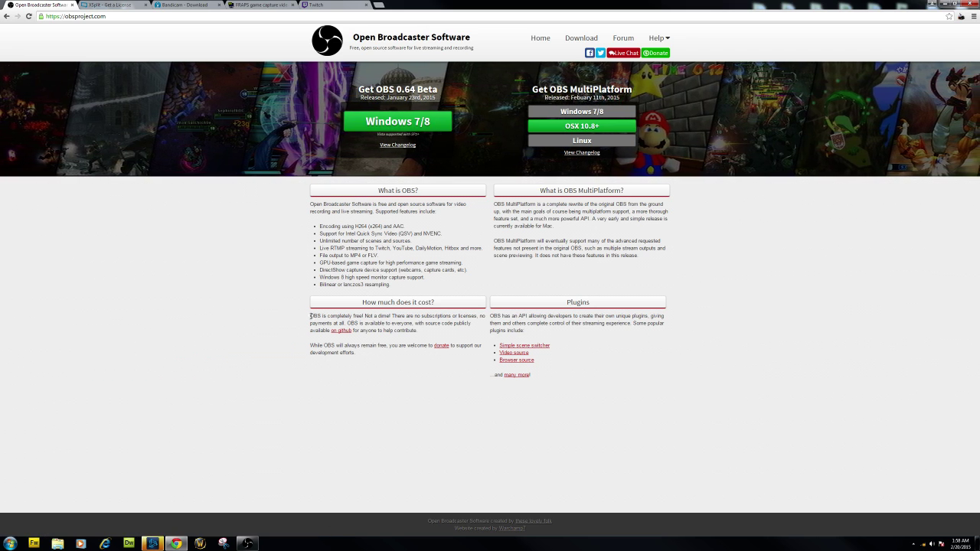
Step: Highlight 'OBS is completely free!' and restore the browser to a smaller window
left_click_drag(311, 316, 395, 316)
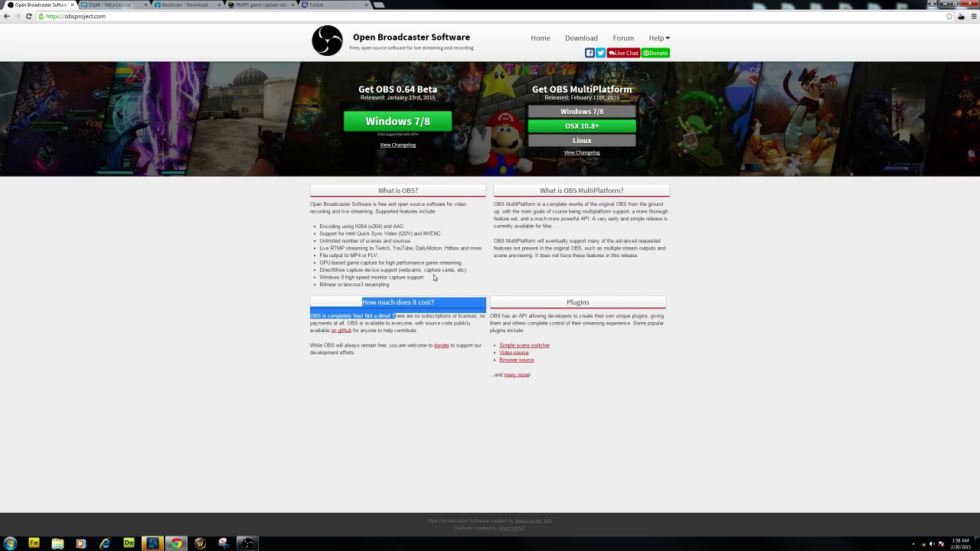
double_click(460, 3)
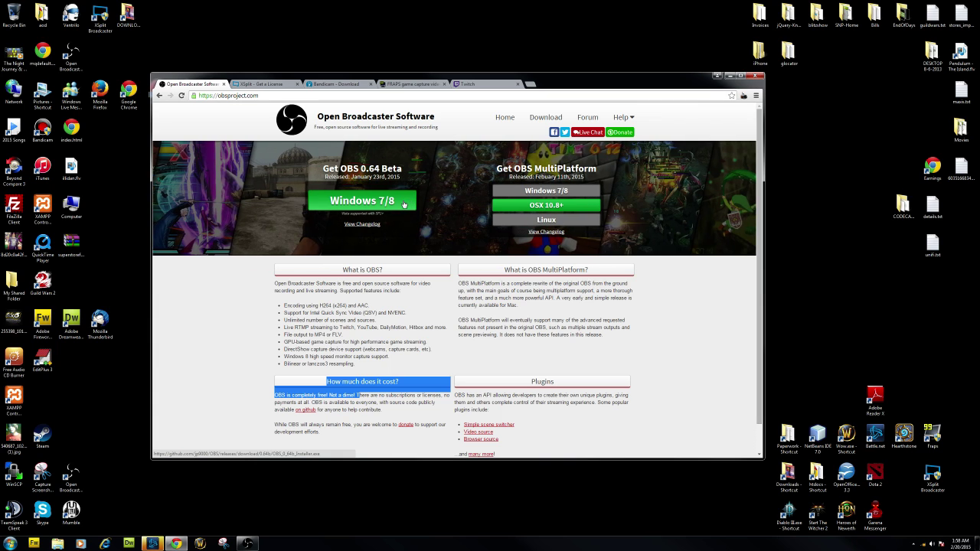
Step: Download the OBS 0.64 Beta Windows 7/8 installer and launch OBS, positioning its window
left_click(401, 205)
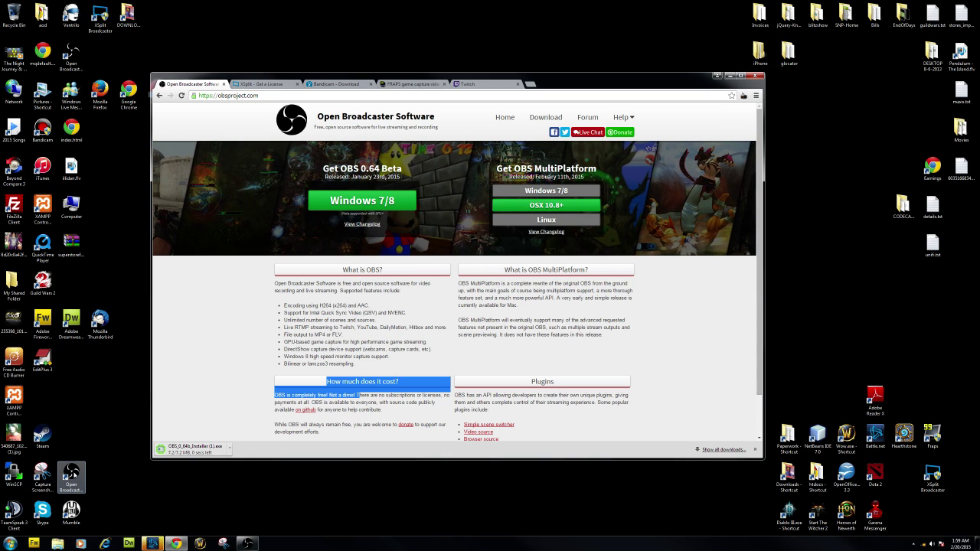
double_click(71, 473)
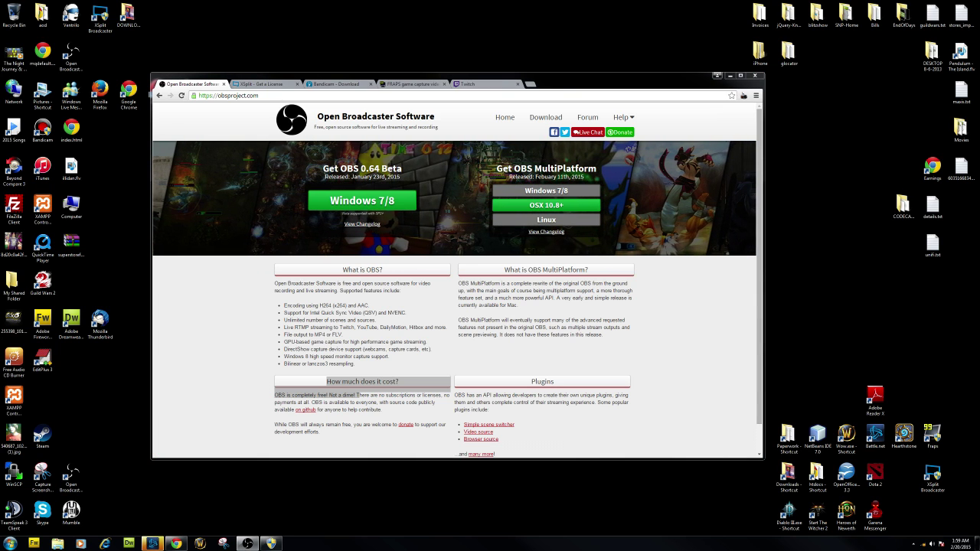
mouse_move(500, 206)
left_mouse_down()
mouse_move(383, 197)
mouse_move(460, 195)
left_mouse_up()
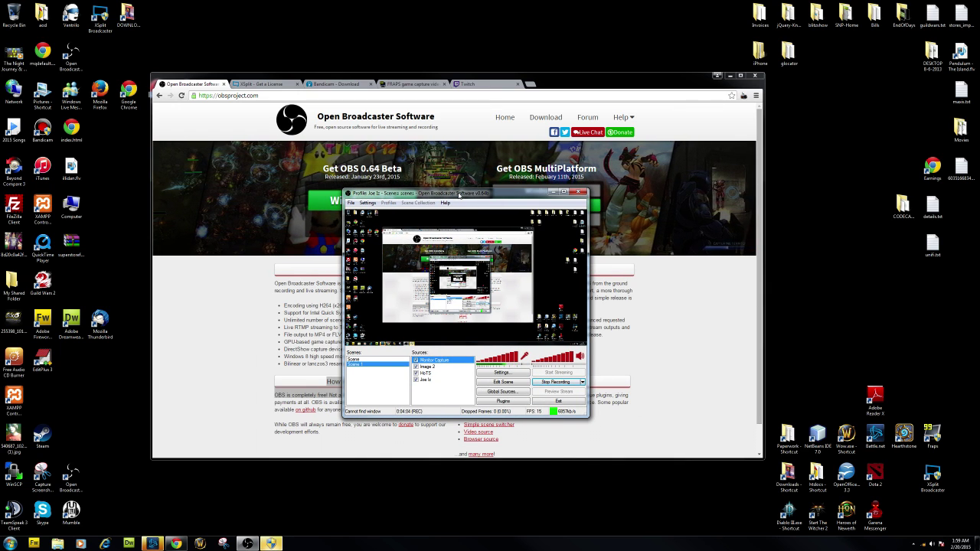
left_click_drag(459, 195, 484, 194)
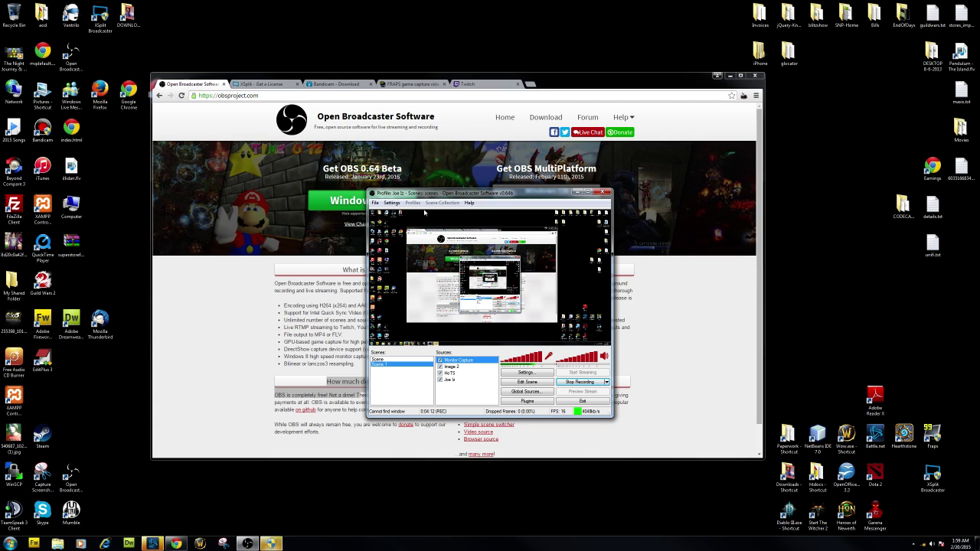
Step: Open OBS Settings and browse the interface language list, keeping English
left_click(391, 203)
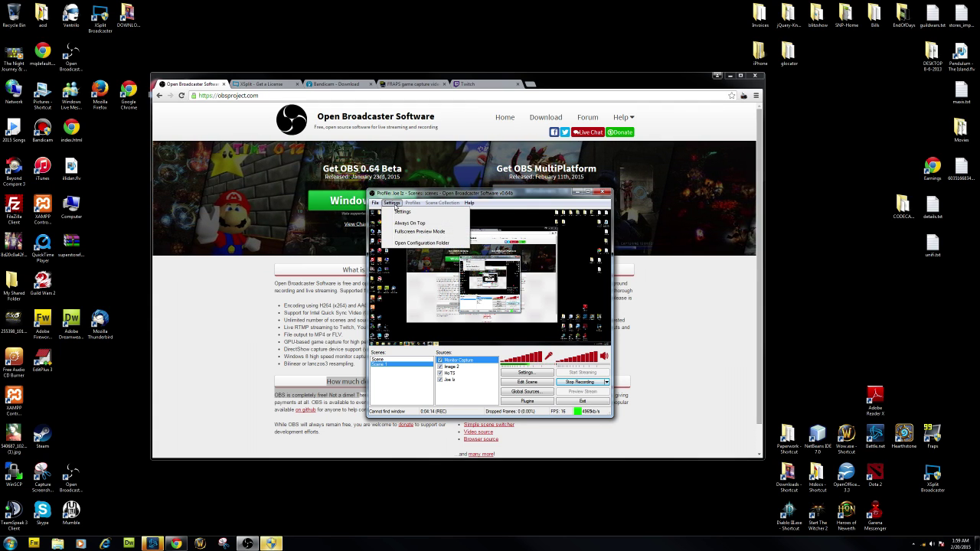
left_click(402, 211)
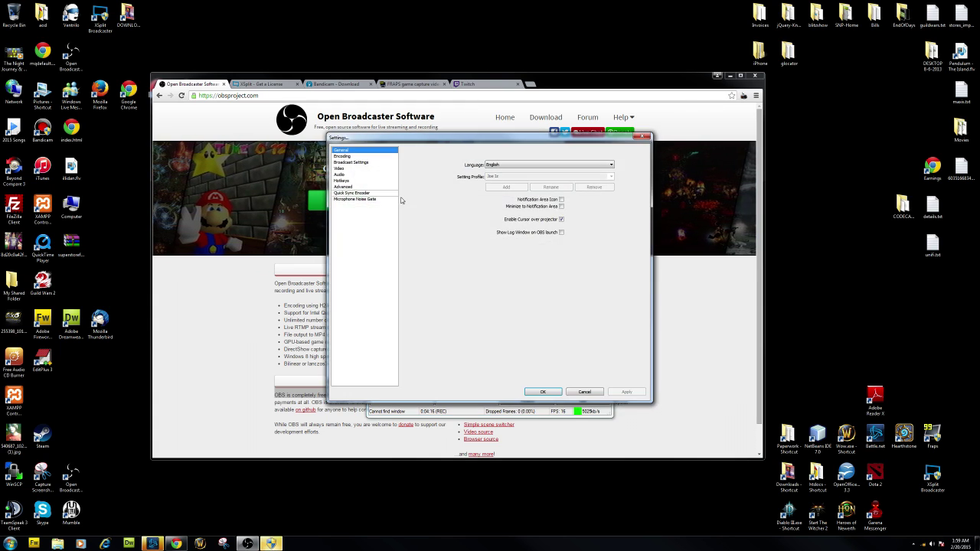
mouse_move(415, 137)
left_mouse_down()
mouse_move(462, 148)
mouse_move(696, 149)
left_mouse_up()
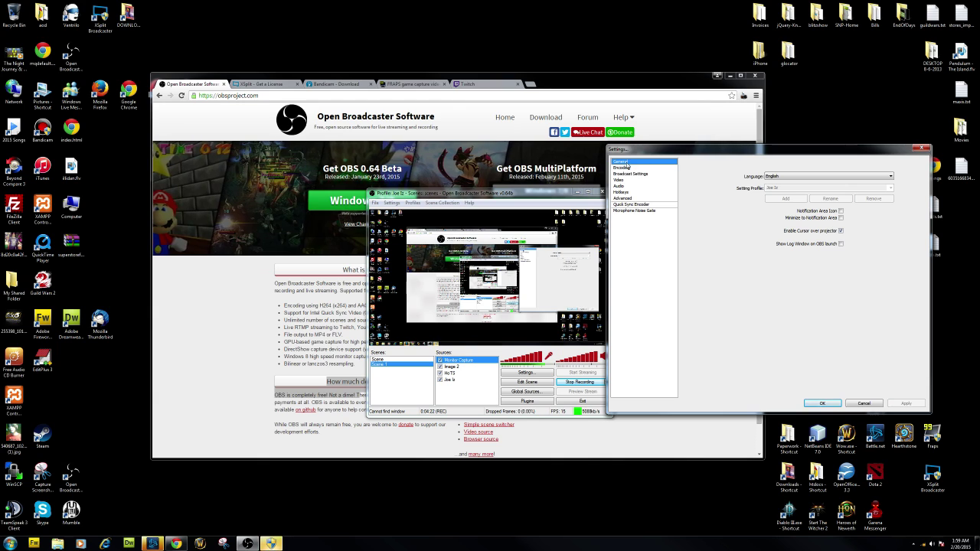
left_click(789, 178)
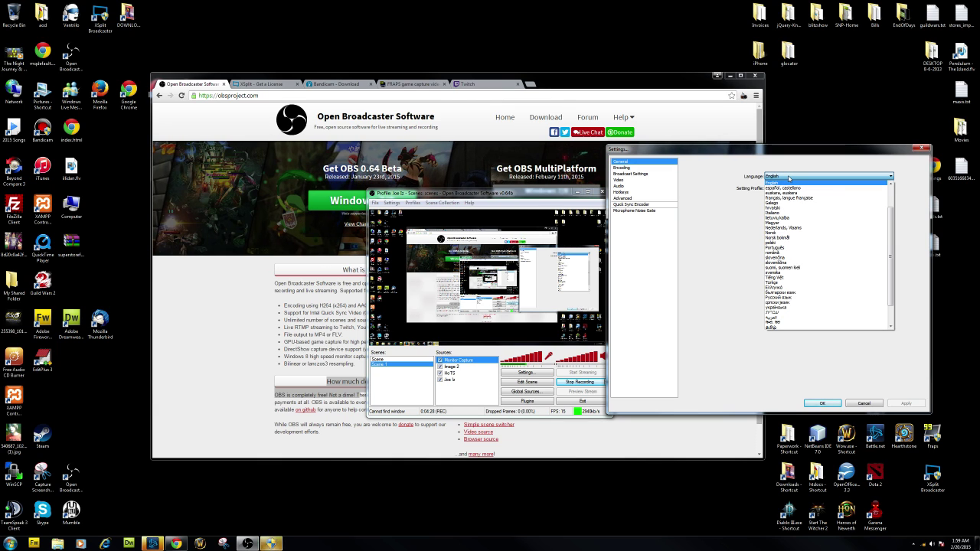
scroll(878, 268, "down", 2)
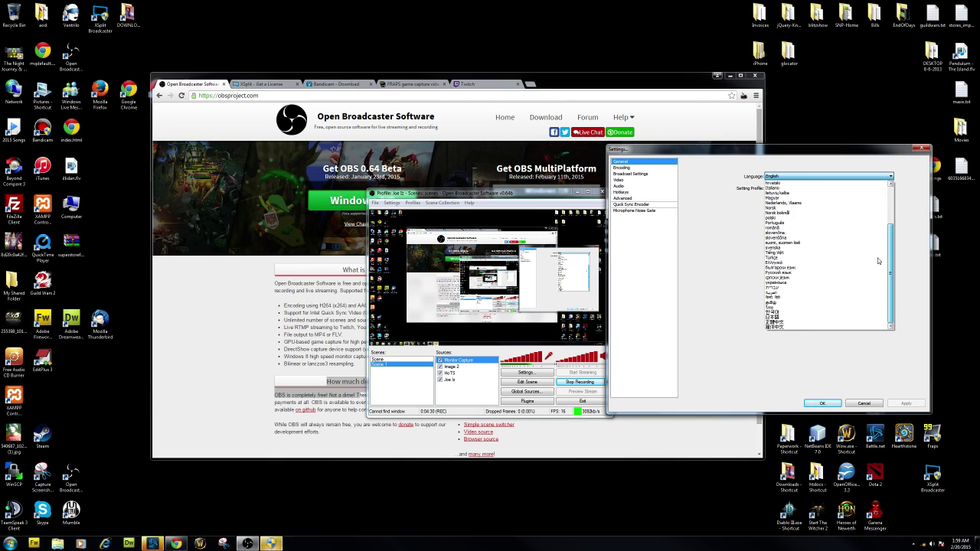
key("Escape")
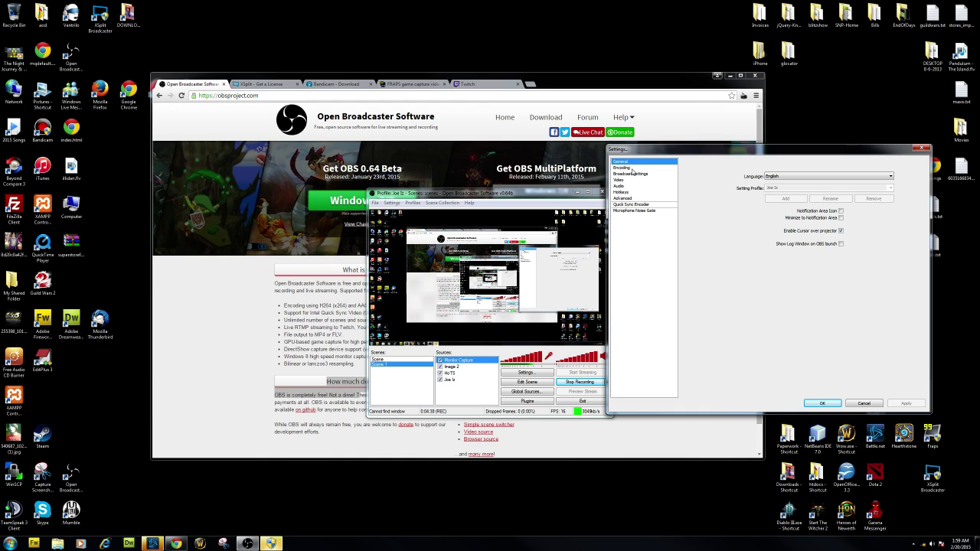
Step: Set the encoding max bitrate to 10000 and the AAC audio bitrate to 320
left_click(632, 168)
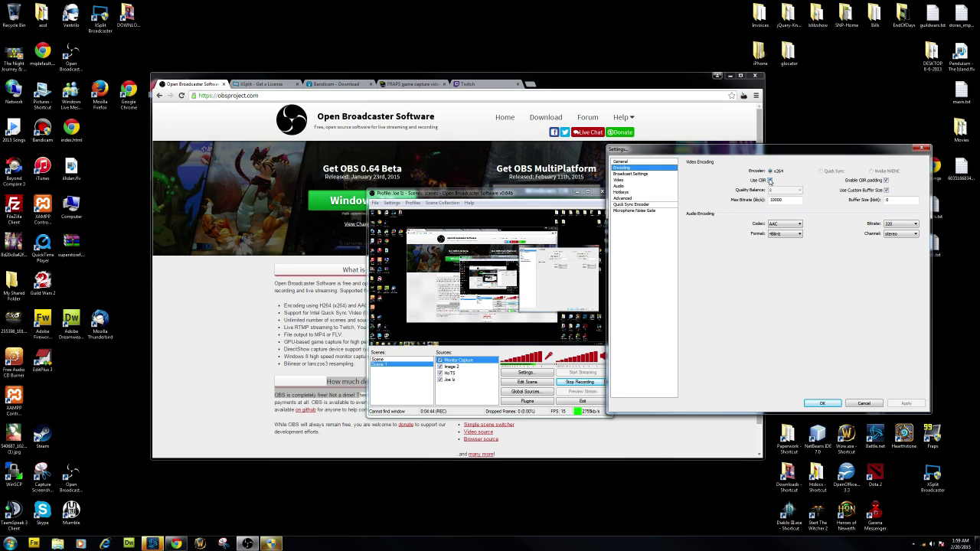
left_click_drag(787, 197, 717, 190)
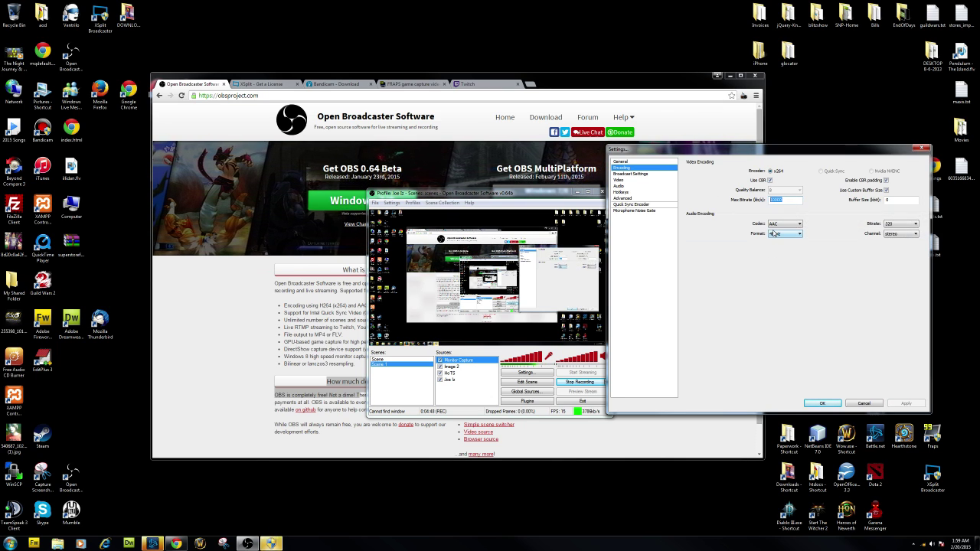
type("1000")
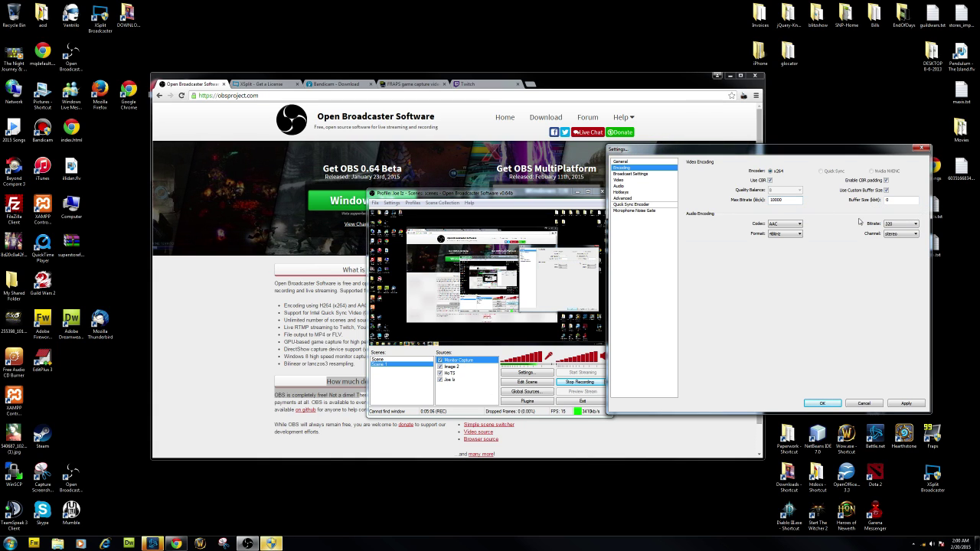
left_click(902, 226)
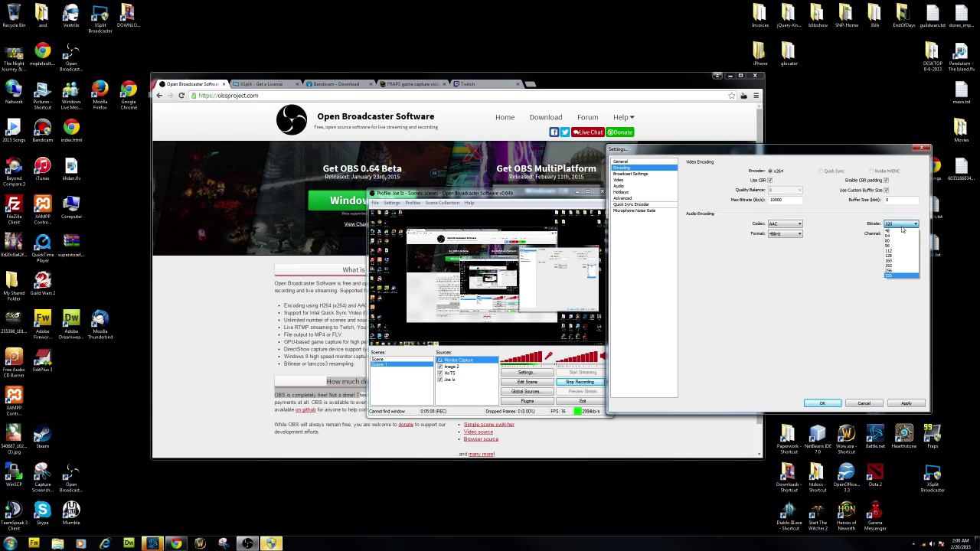
left_click(899, 276)
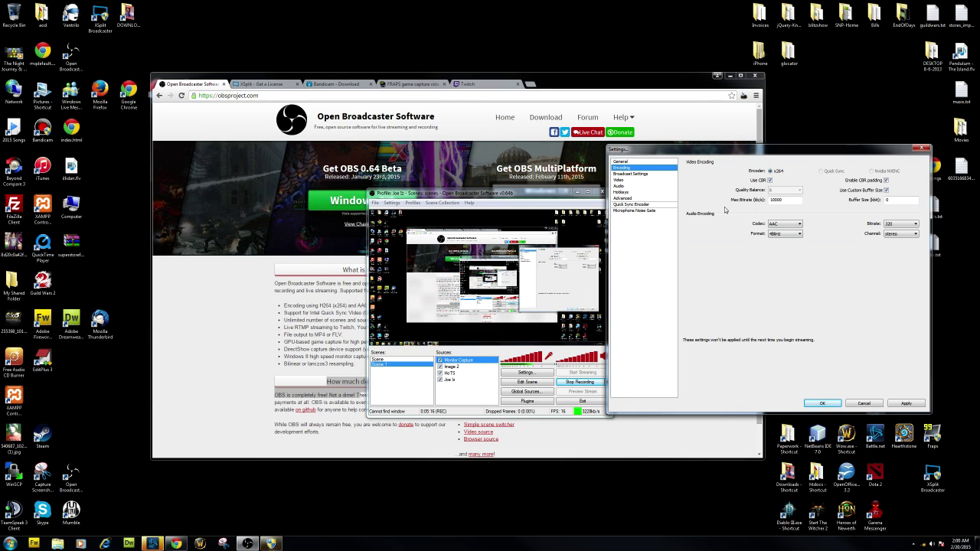
left_click(654, 176)
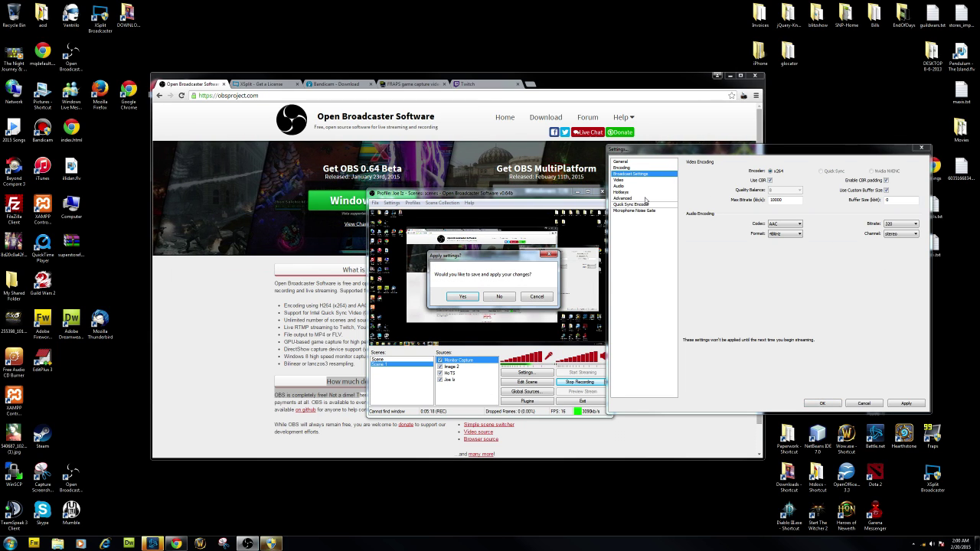
Step: Save the encoding changes and set the broadcast mode to File Output Only
left_click(467, 297)
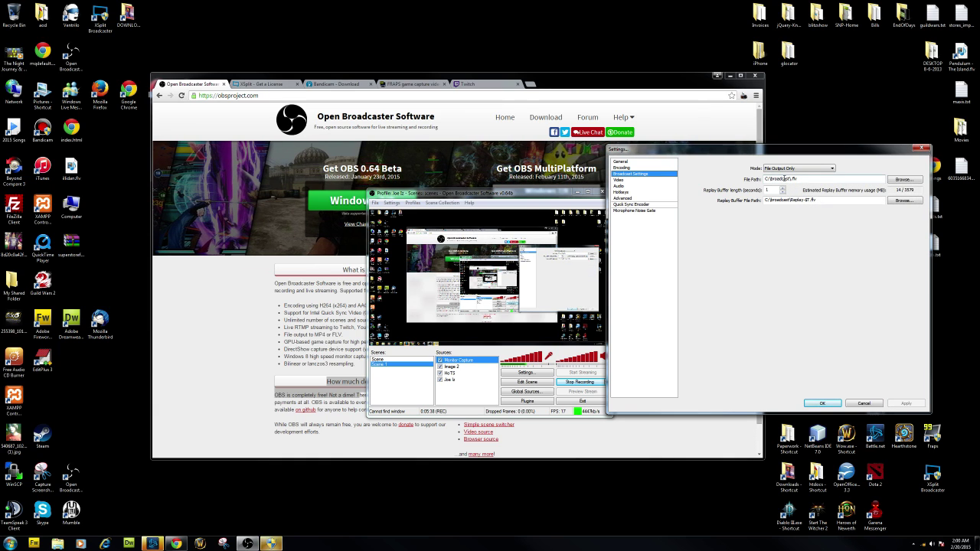
left_click(798, 167)
left_click(797, 179)
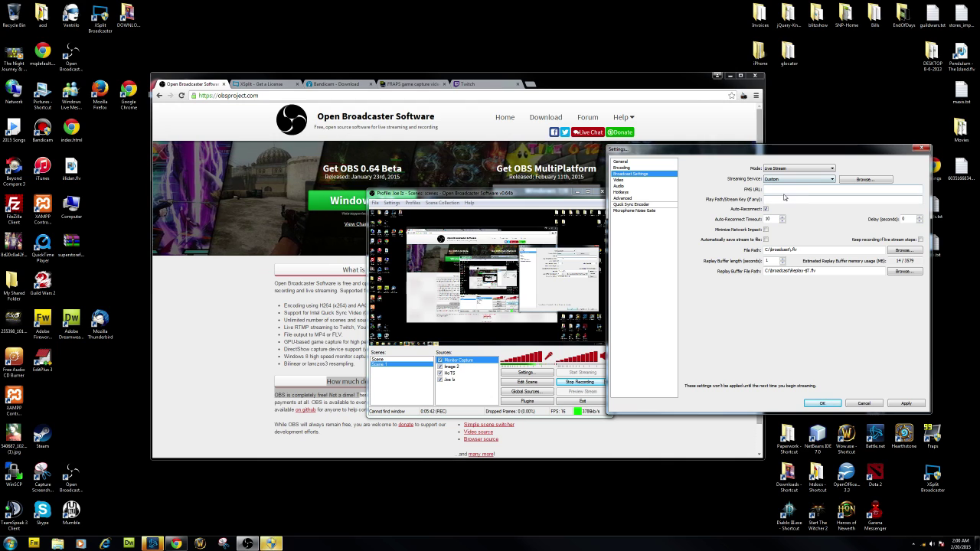
left_click(787, 189)
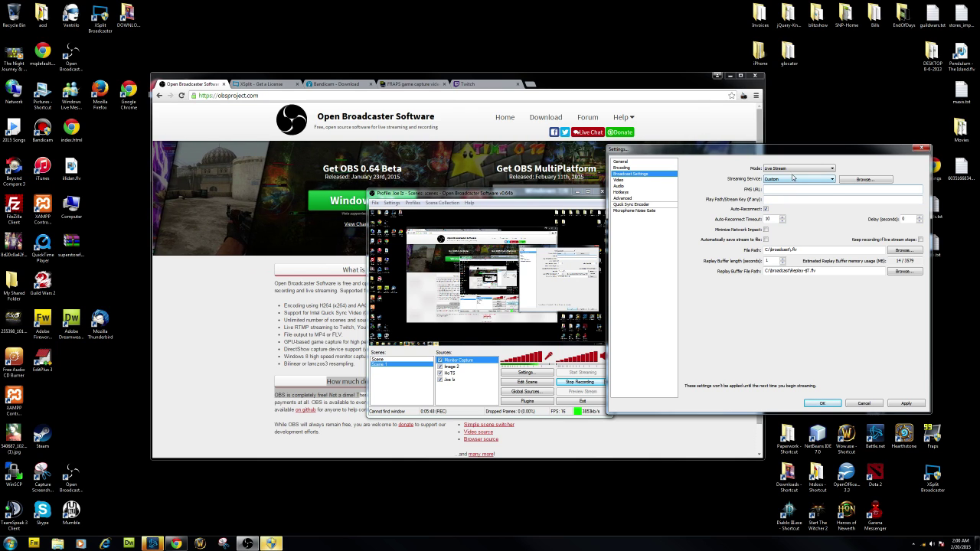
left_click(796, 168)
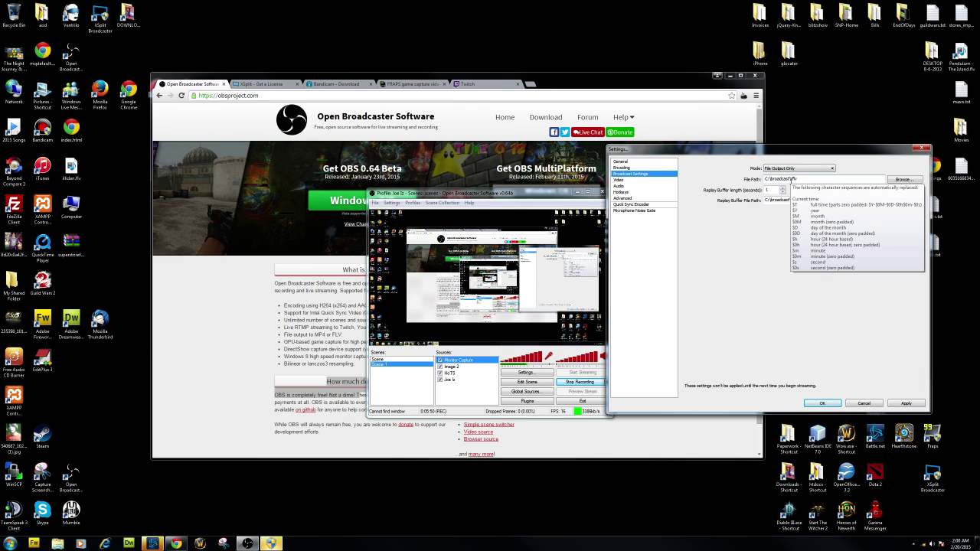
left_click(643, 180)
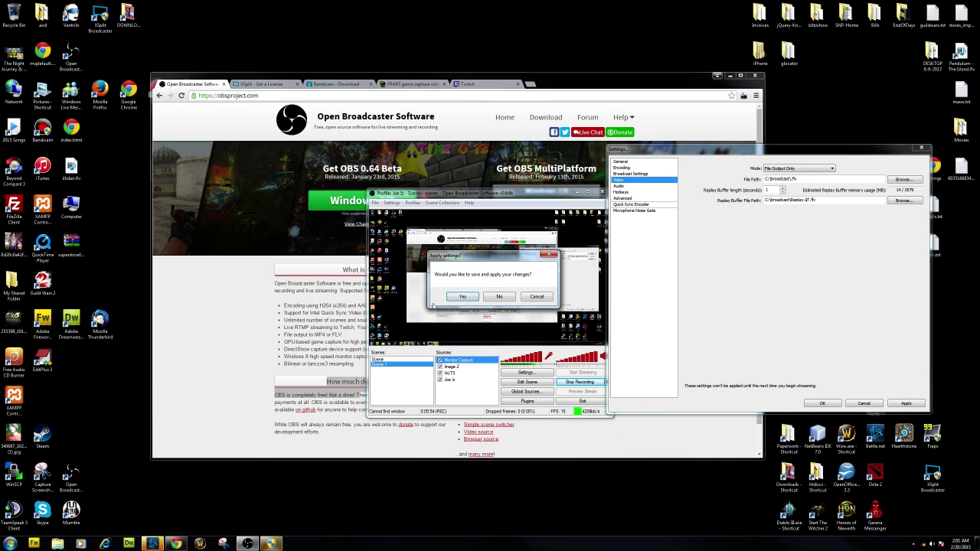
Step: Apply the broadcast changes, set a custom 2560x1440 base resolution, and adjust the FPS
left_click(462, 296)
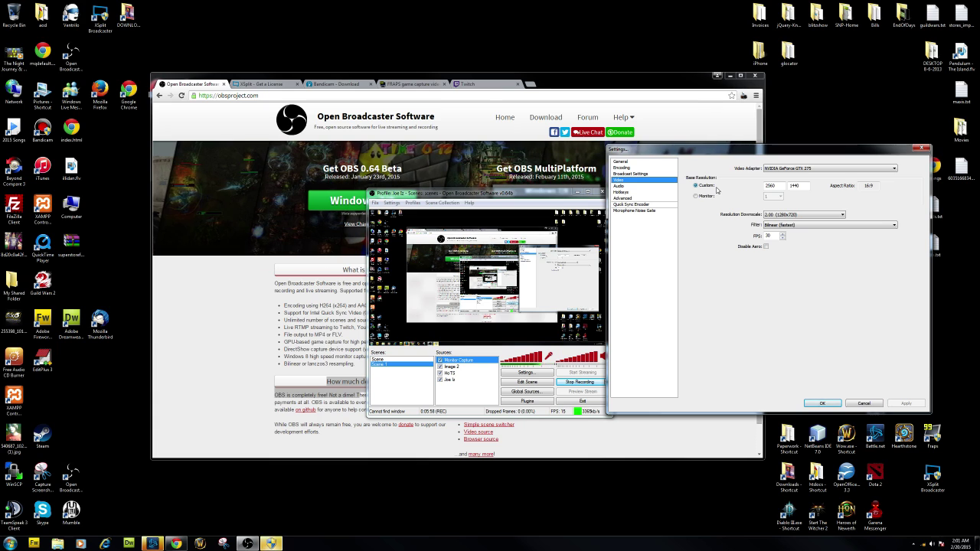
double_click(770, 185)
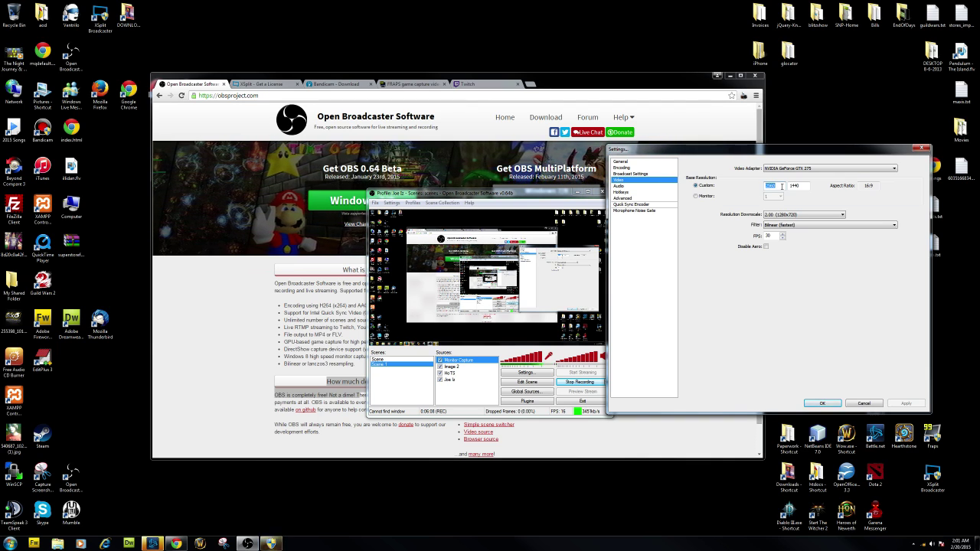
left_click(872, 415)
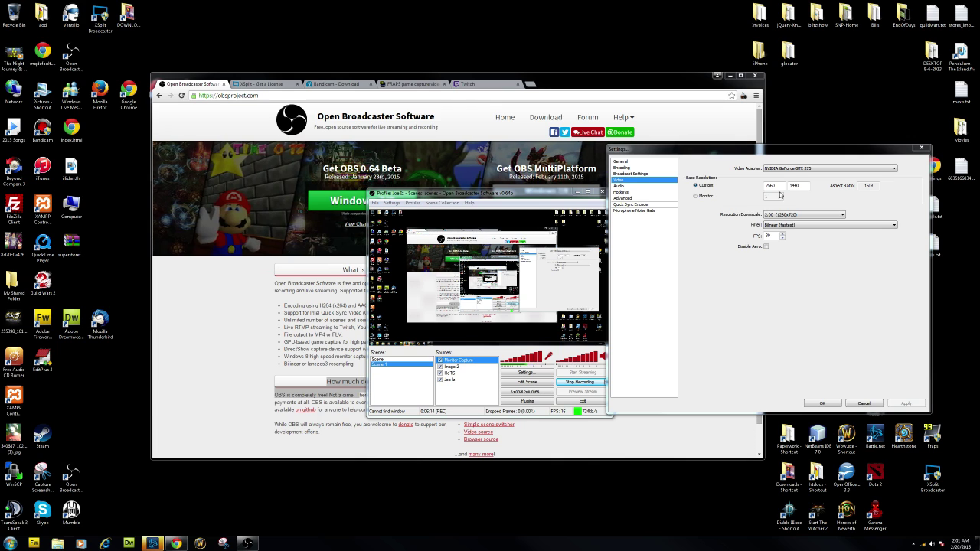
left_click(781, 236)
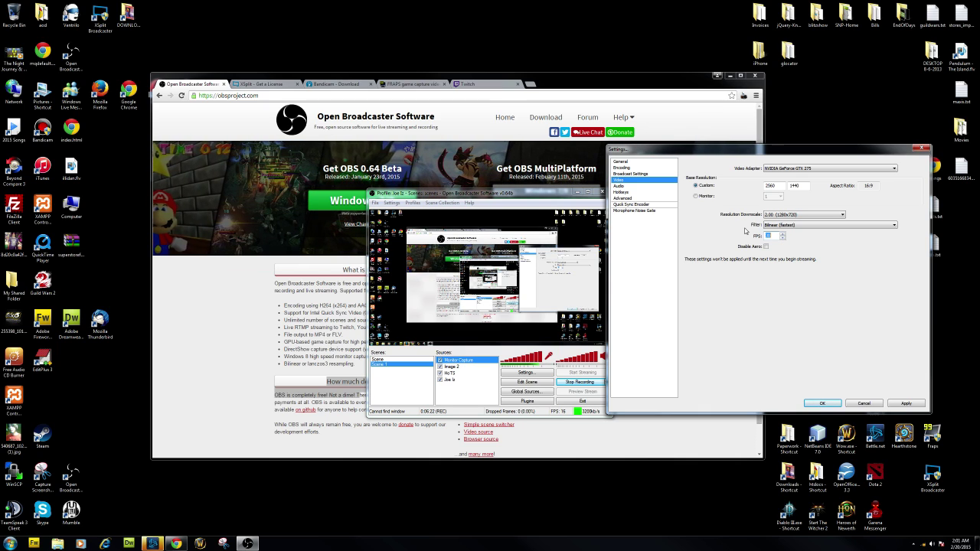
Step: Apply the video changes and browse the Audio, Hotkeys and Advanced settings pages
left_click(647, 186)
left_click(462, 296)
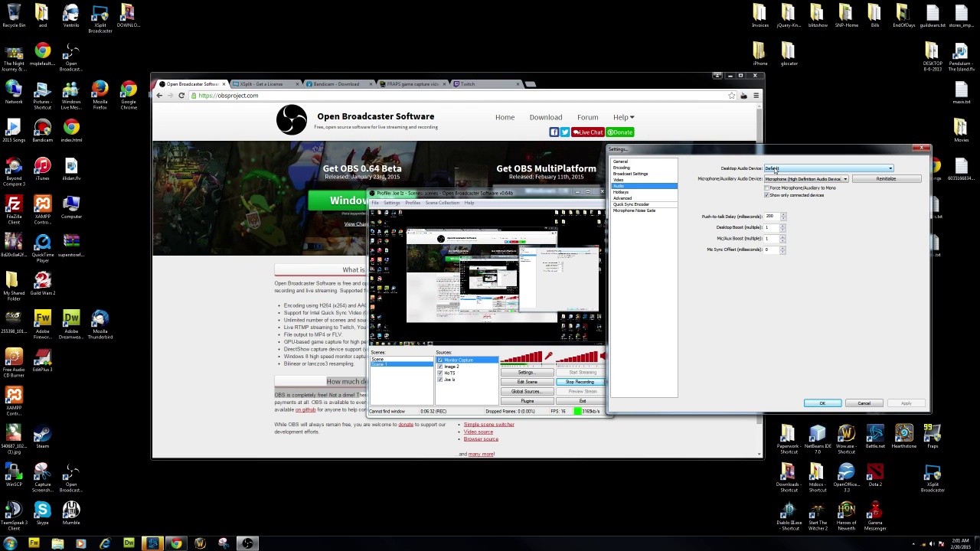
left_click(623, 192)
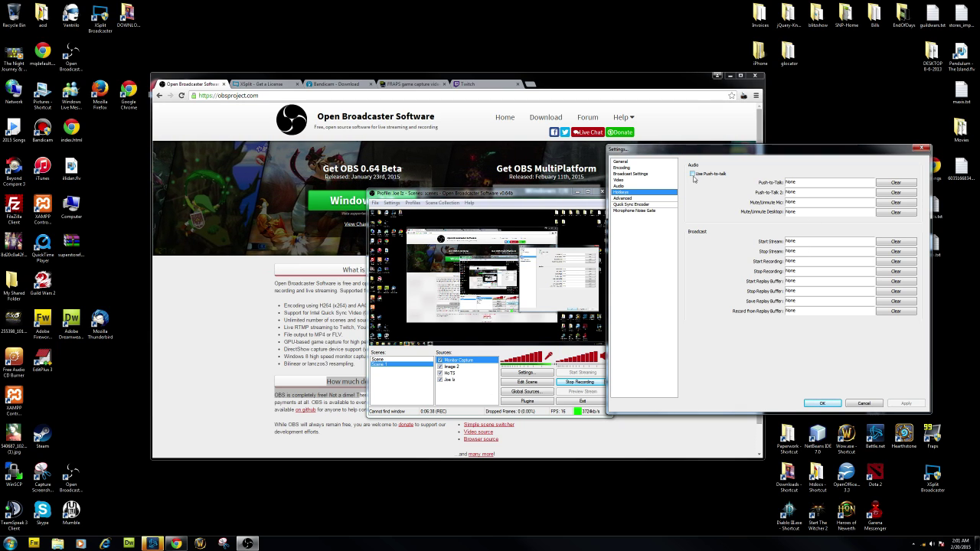
left_click(647, 200)
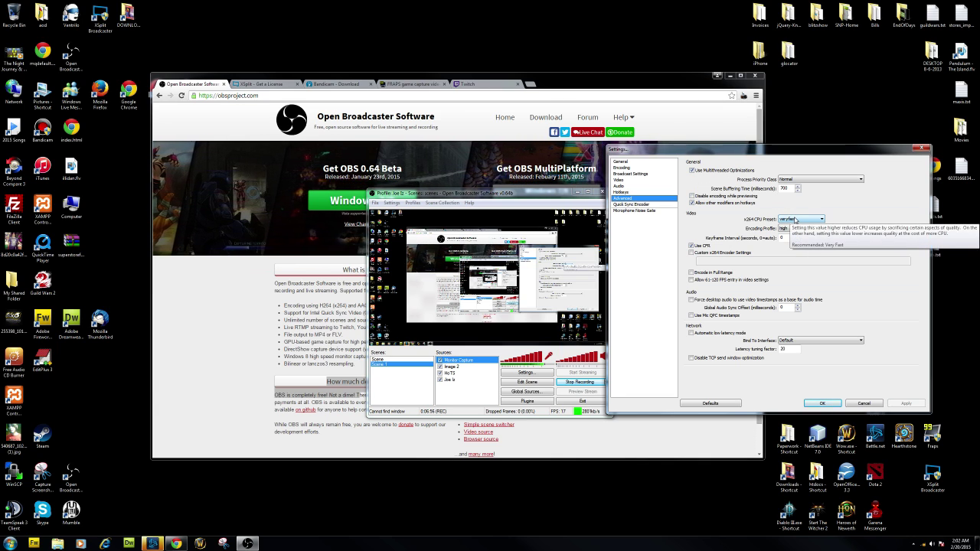
Step: Leave the x264 CPU preset at veryfast after checking the preset list
left_click(795, 220)
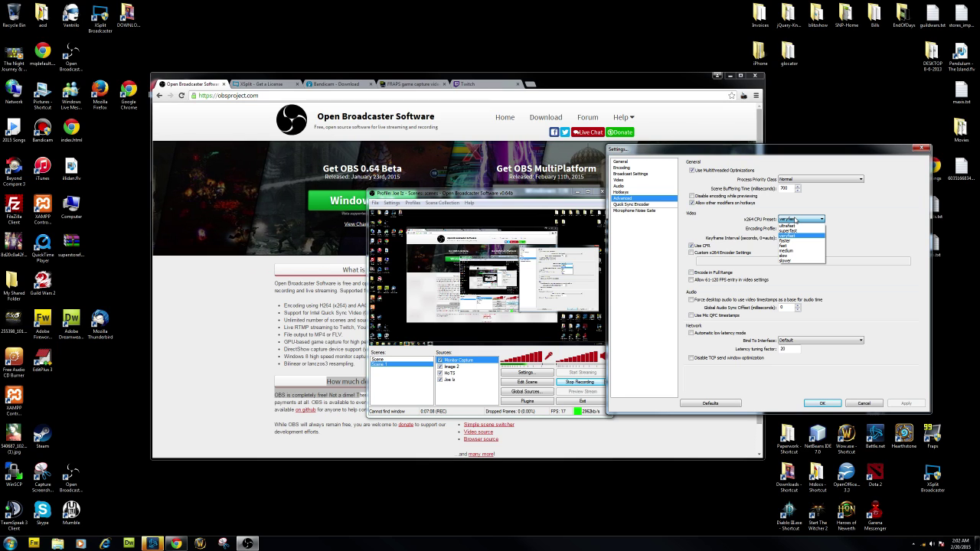
left_click(847, 214)
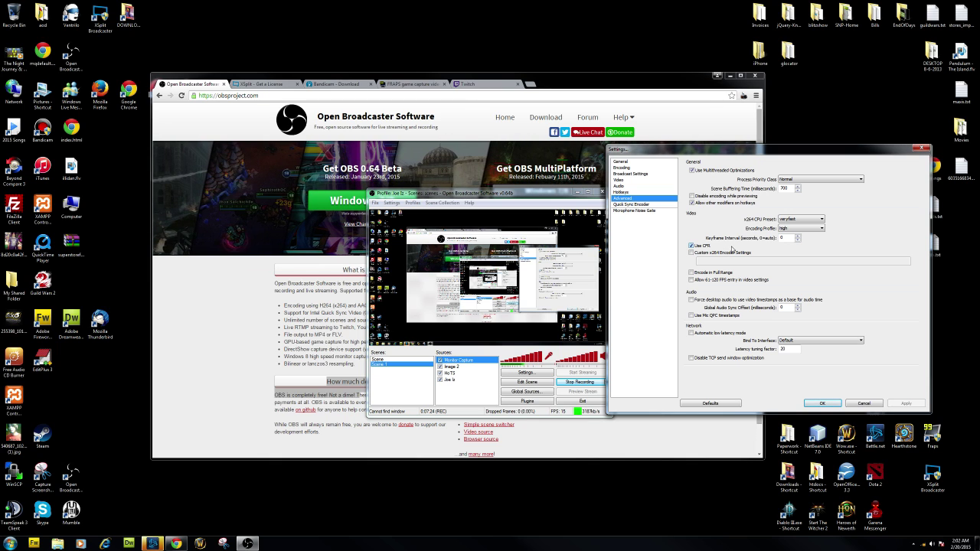
Step: Review the Quick Sync encoder and microphone noise gate settings, then close Settings with OK
left_click(645, 205)
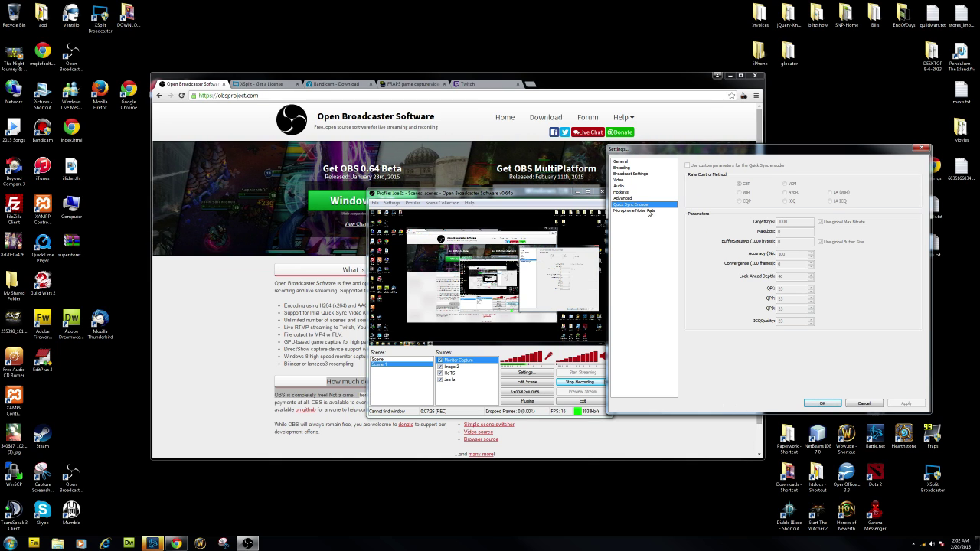
left_click(649, 210)
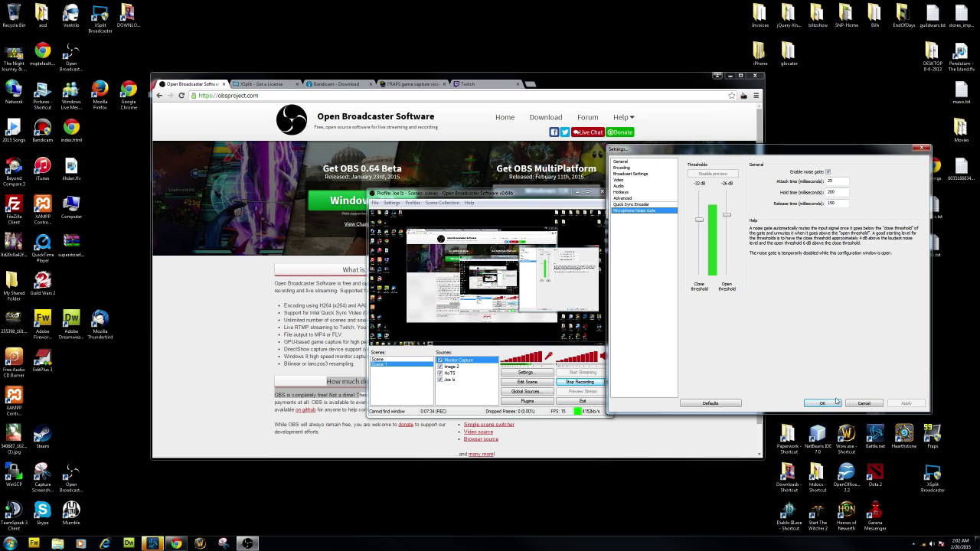
left_click(864, 403)
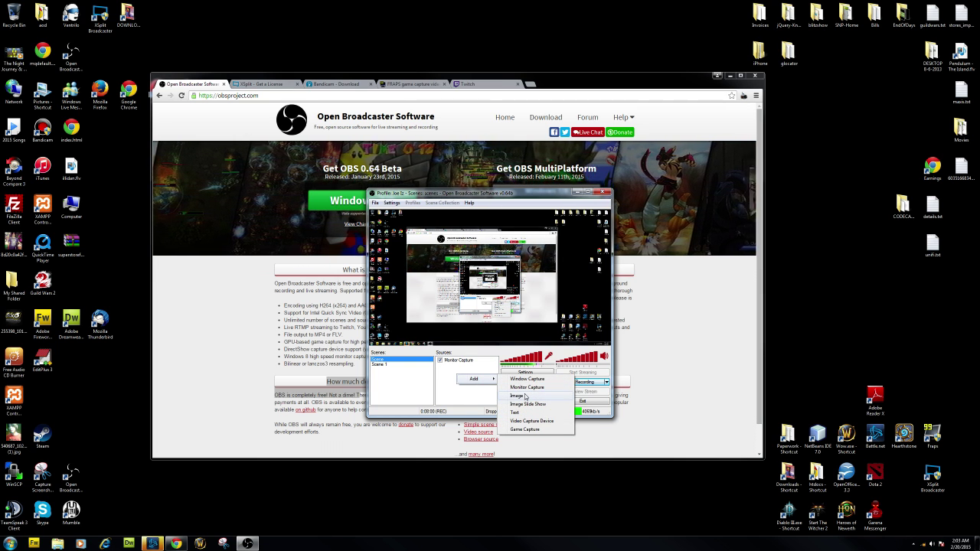
Step: Add an Image source named 'Image' showing a PNG from the CODECANYON folder
left_click(521, 395)
left_click(517, 278)
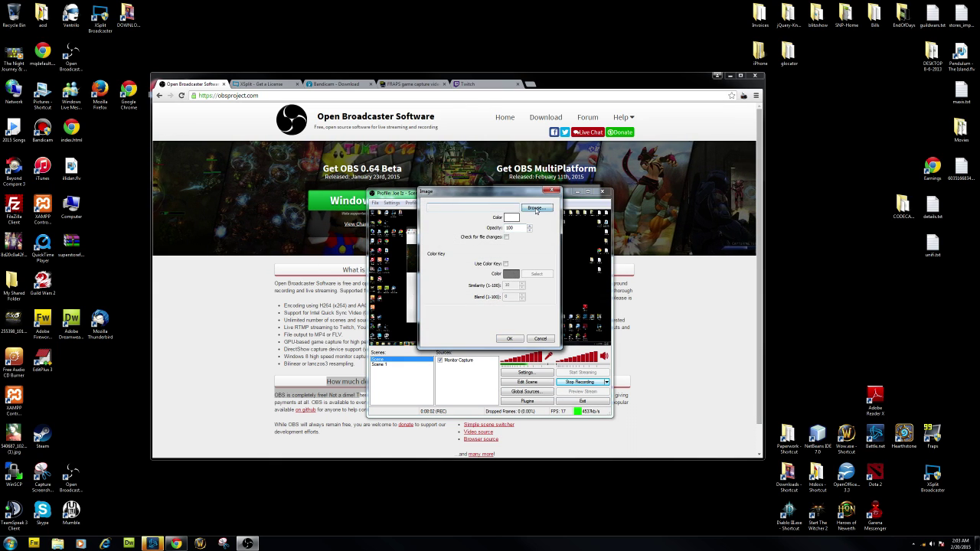
left_click(535, 209)
scroll(587, 310, "down", 5)
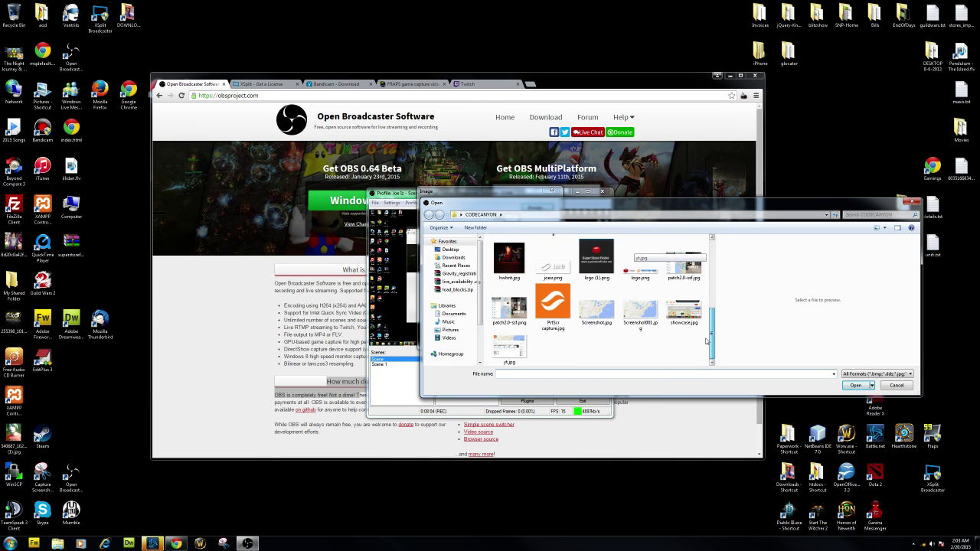
double_click(587, 310)
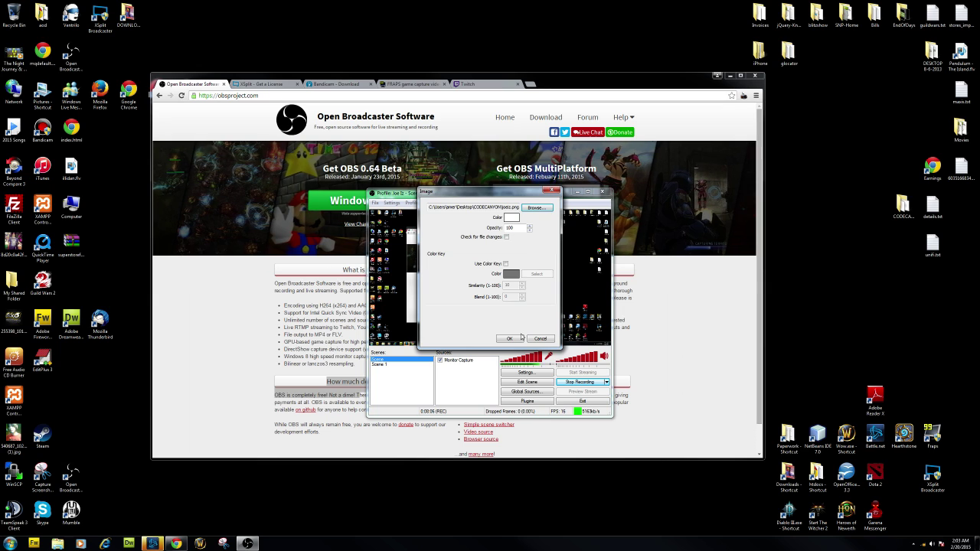
left_click(510, 342)
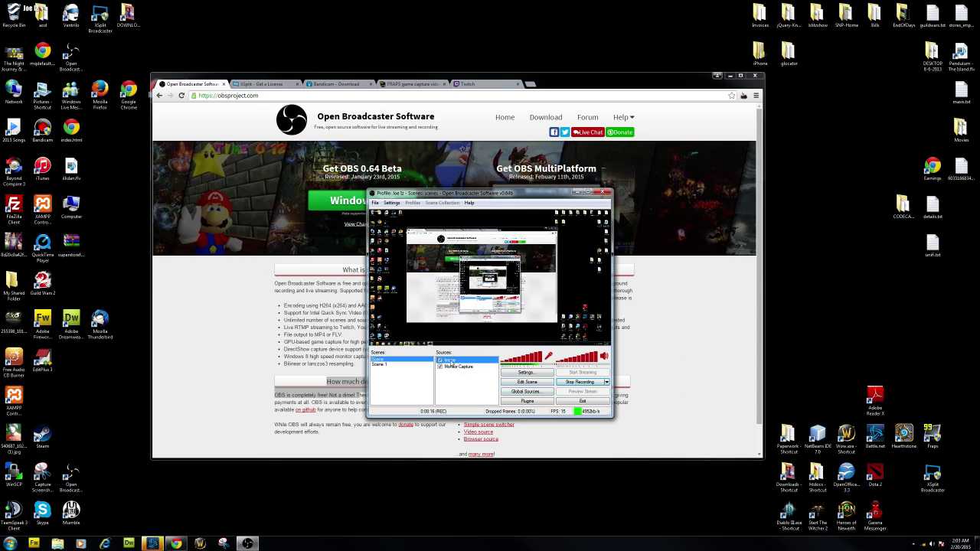
Step: Return the Image source to its original size after briefly stretching it to the screen
right_click(448, 362)
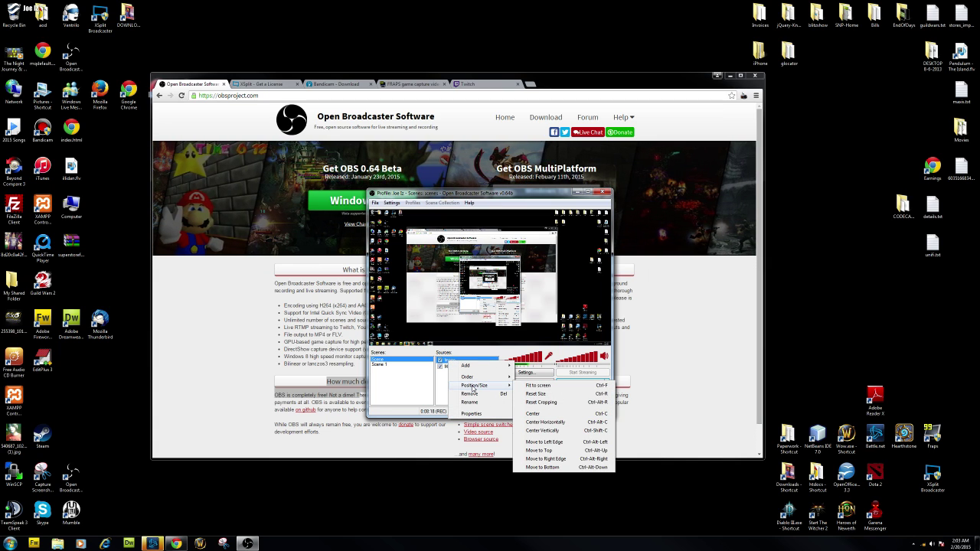
mouse_move(478, 385)
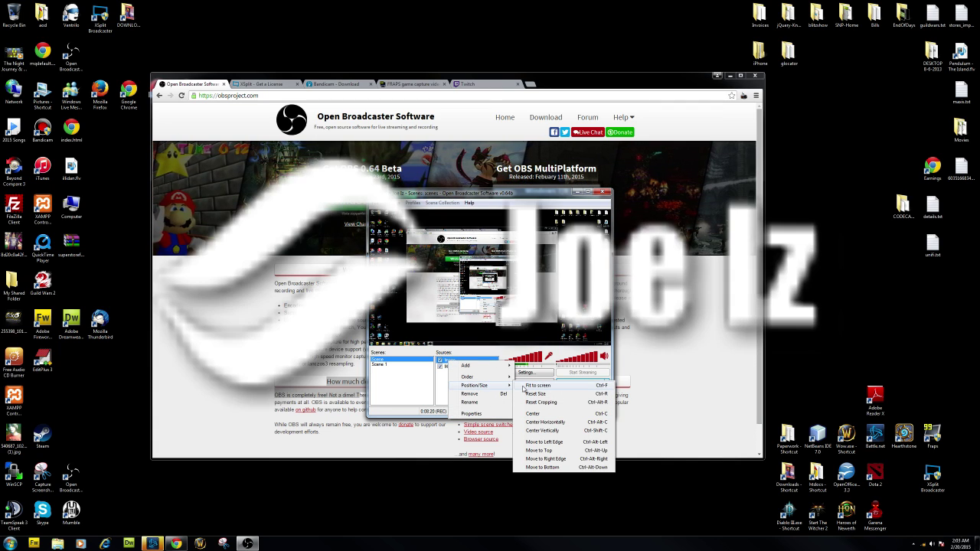
left_click(526, 385)
right_click(456, 360)
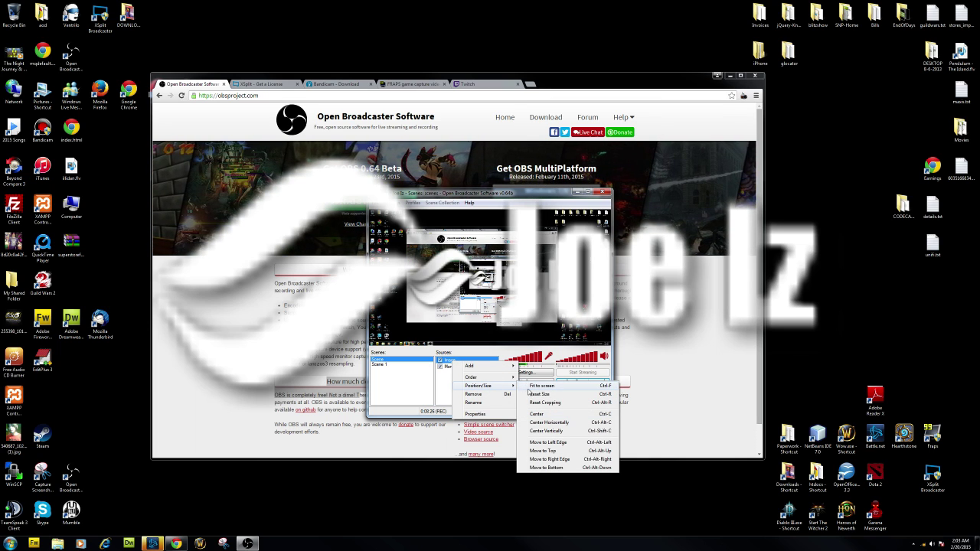
left_click(528, 392)
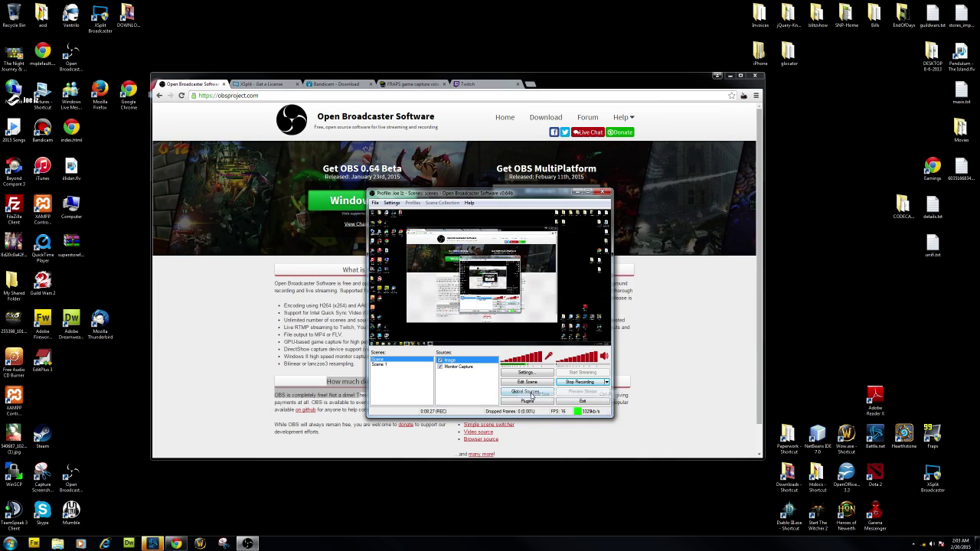
Step: Move the Image source to the top-right corner of the output
right_click(459, 361)
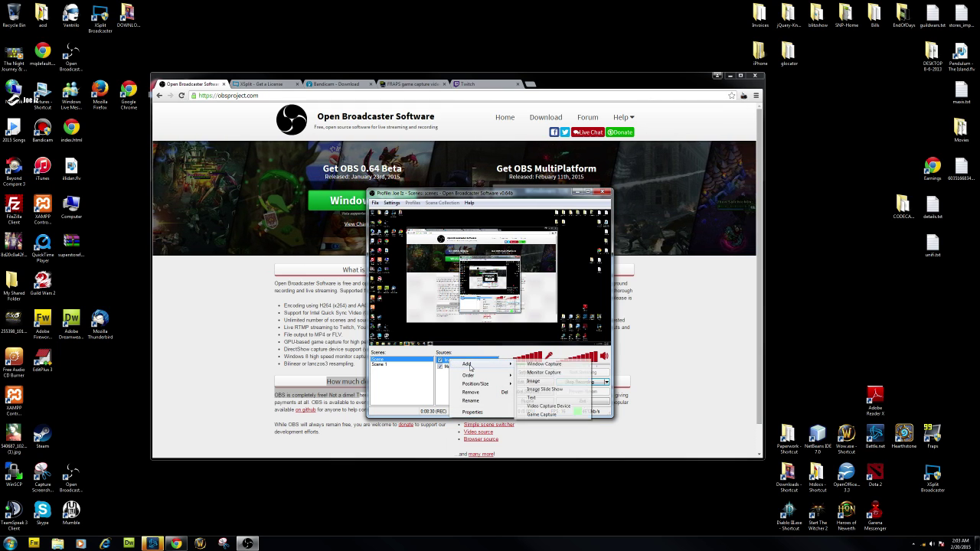
mouse_move(476, 383)
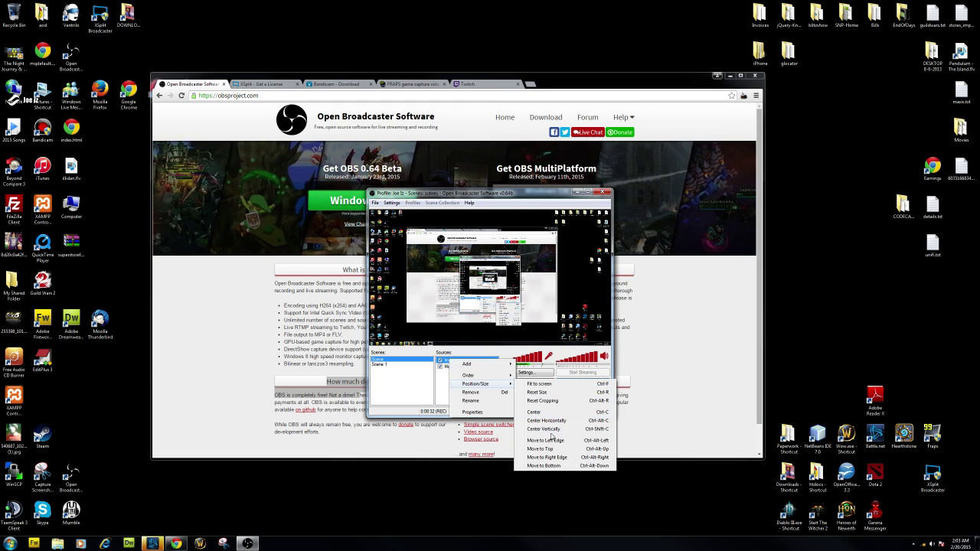
left_click(553, 449)
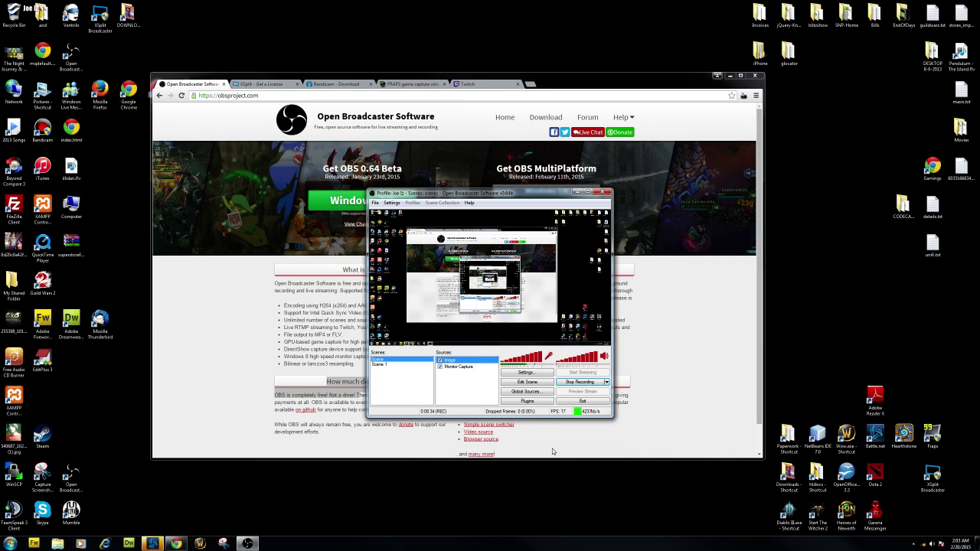
right_click(461, 360)
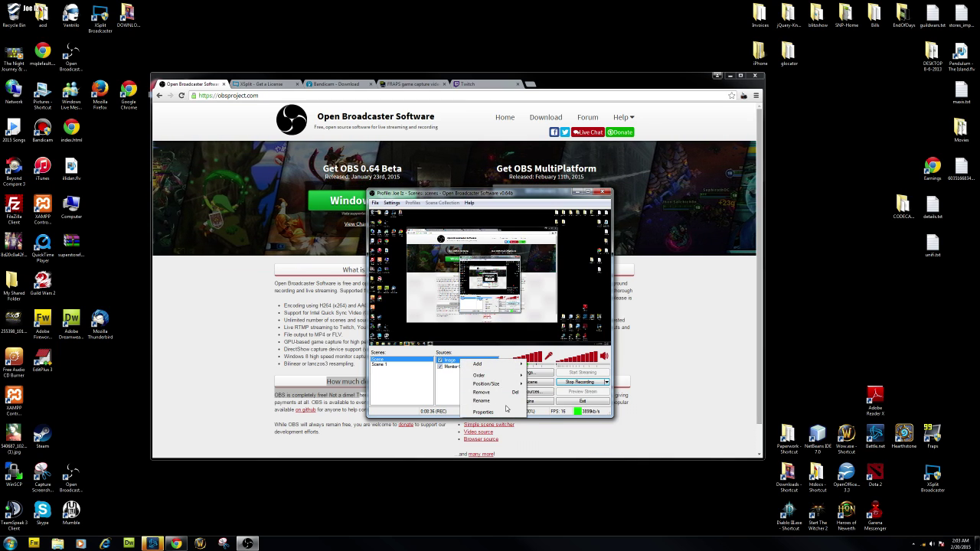
mouse_move(486, 384)
left_click(570, 457)
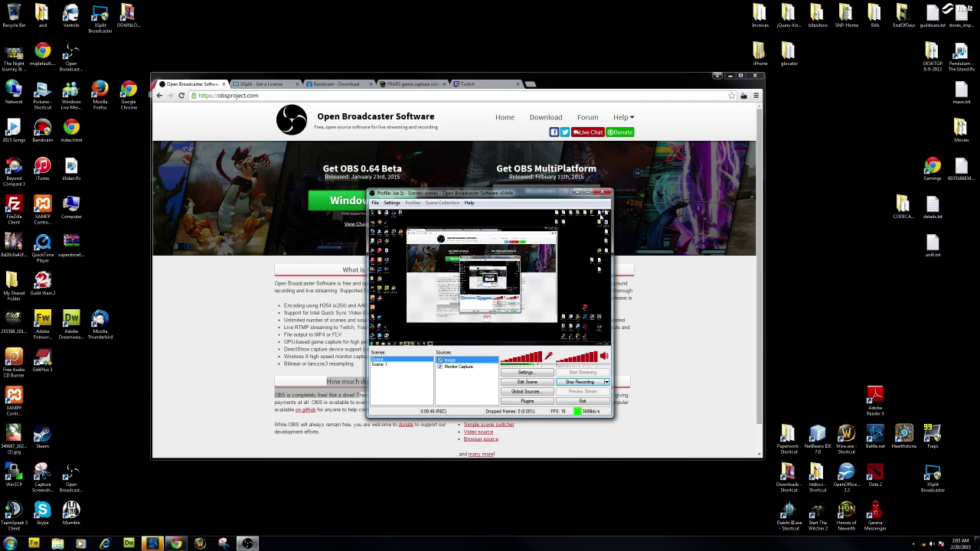
right_click(470, 397)
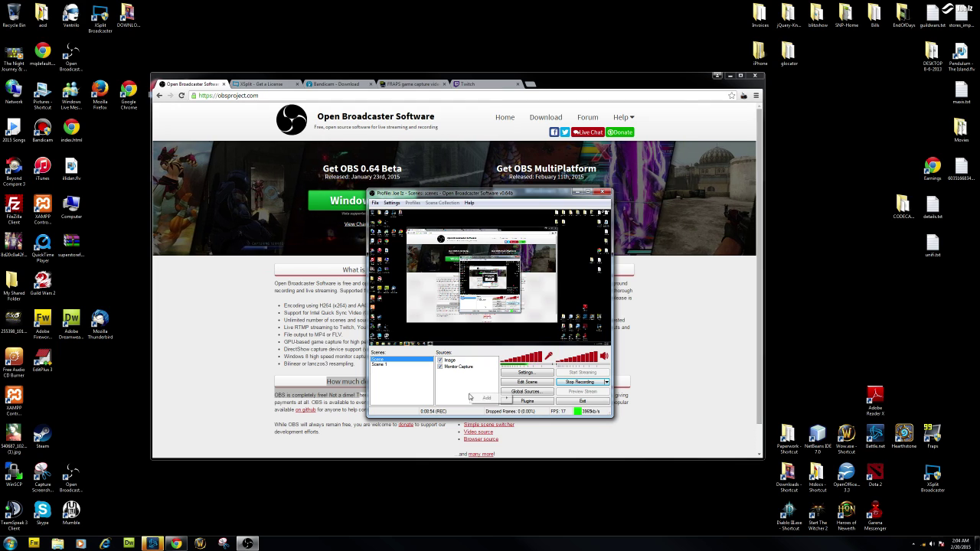
mouse_move(489, 398)
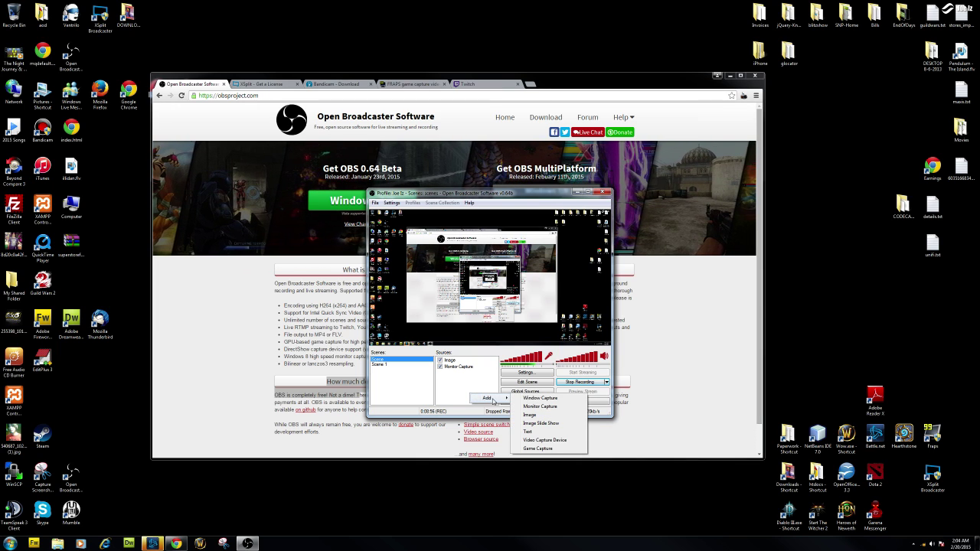
left_click(544, 433)
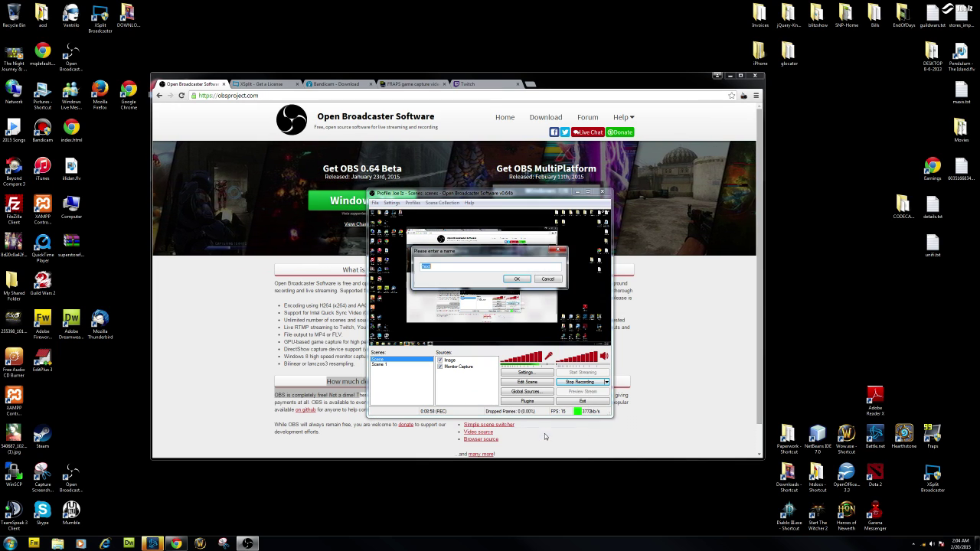
left_click(558, 280)
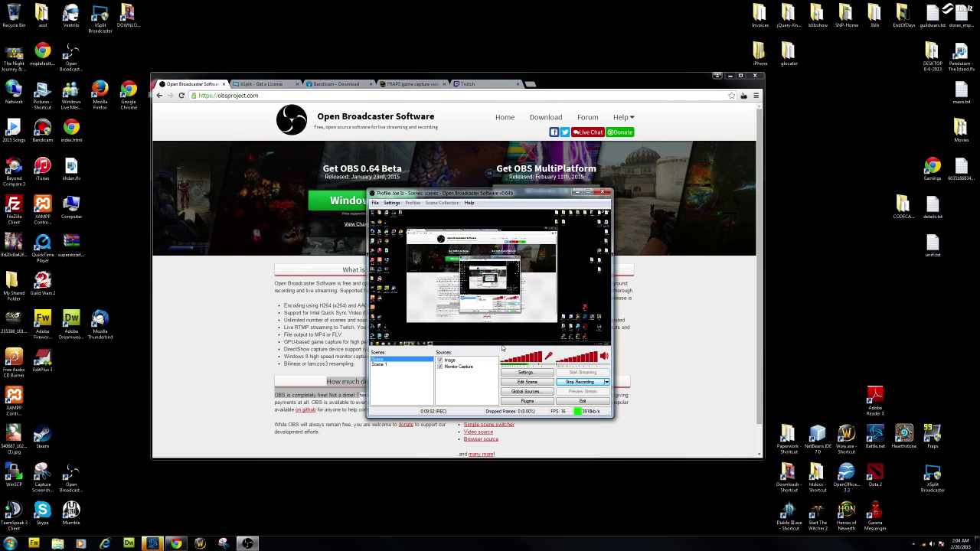
right_click(490, 386)
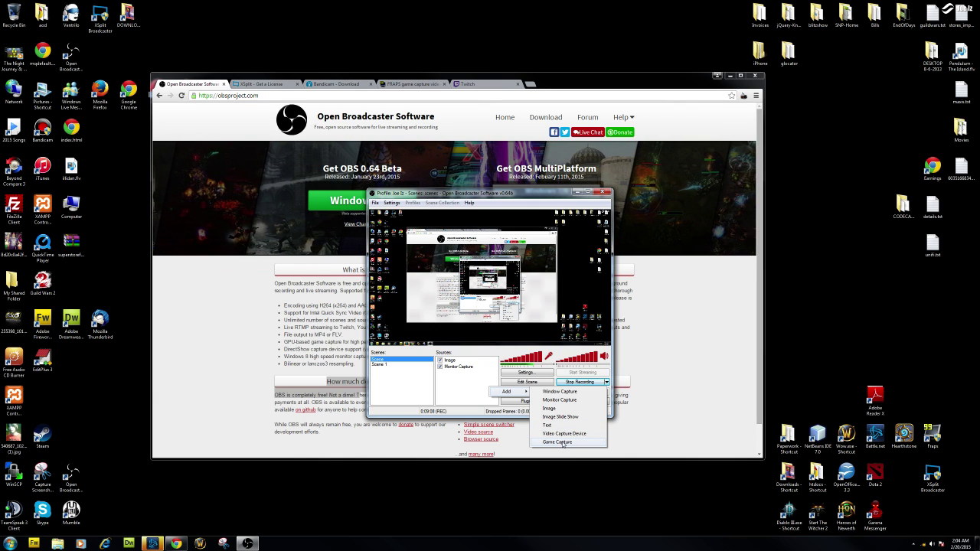
left_click(535, 193)
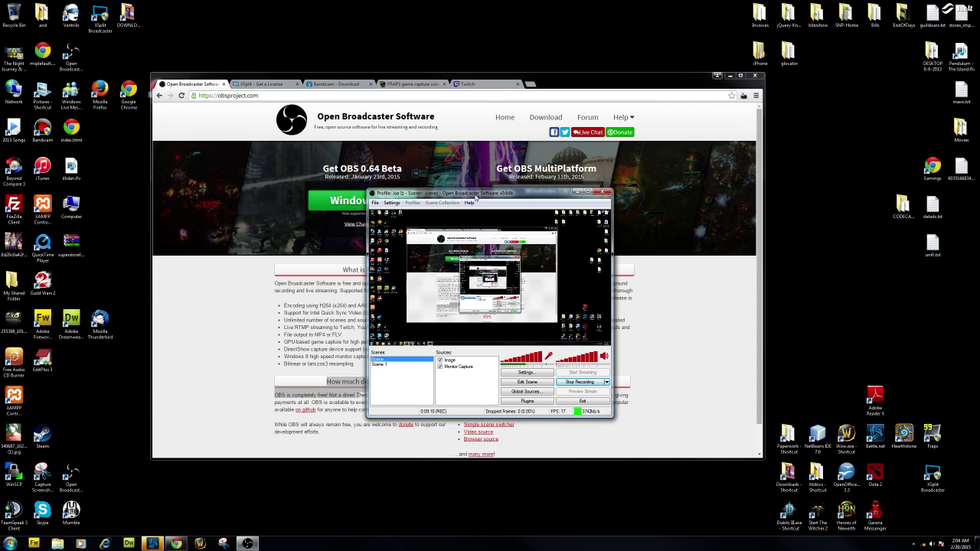
Step: Launch Heroes of the Storm from Battle.net and move the OBS window over the browser page
left_click_drag(535, 190, 614, 176)
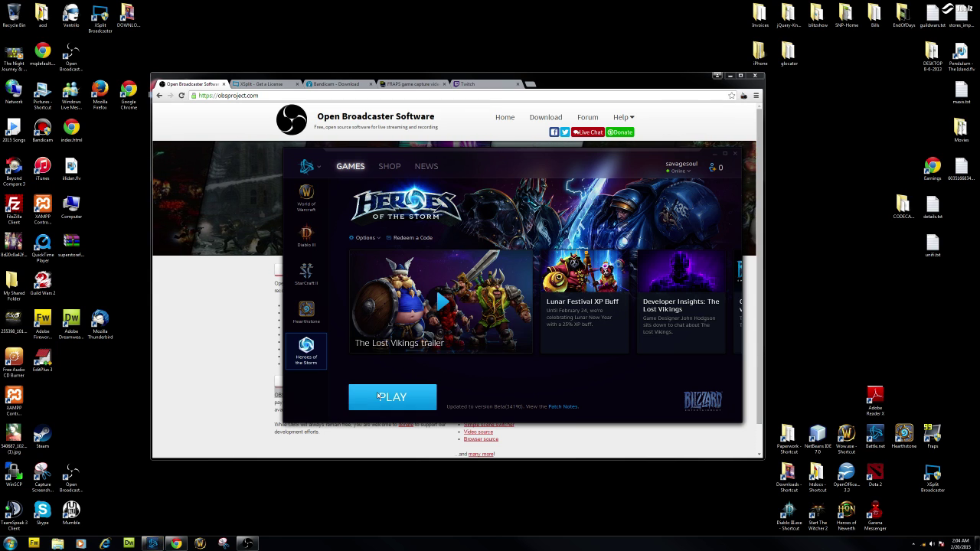
mouse_move(500, 160)
left_mouse_down()
mouse_move(656, 53)
mouse_move(705, 42)
left_mouse_up()
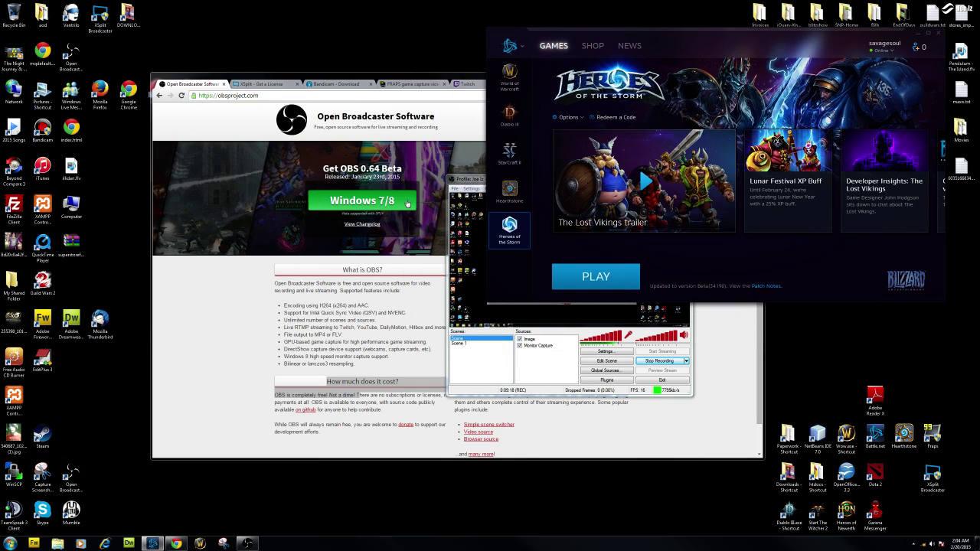
left_click(604, 278)
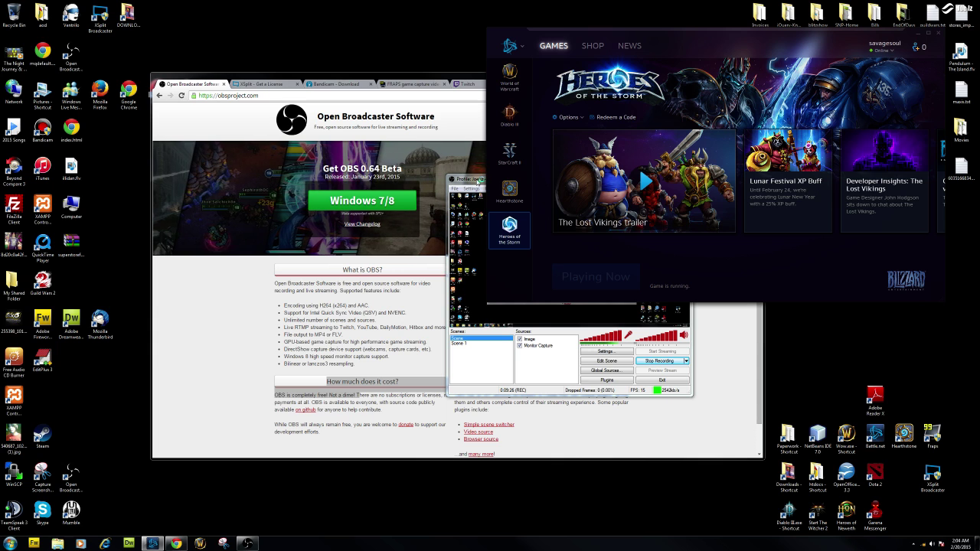
mouse_move(474, 182)
left_mouse_down()
mouse_move(403, 243)
mouse_move(431, 247)
left_mouse_up()
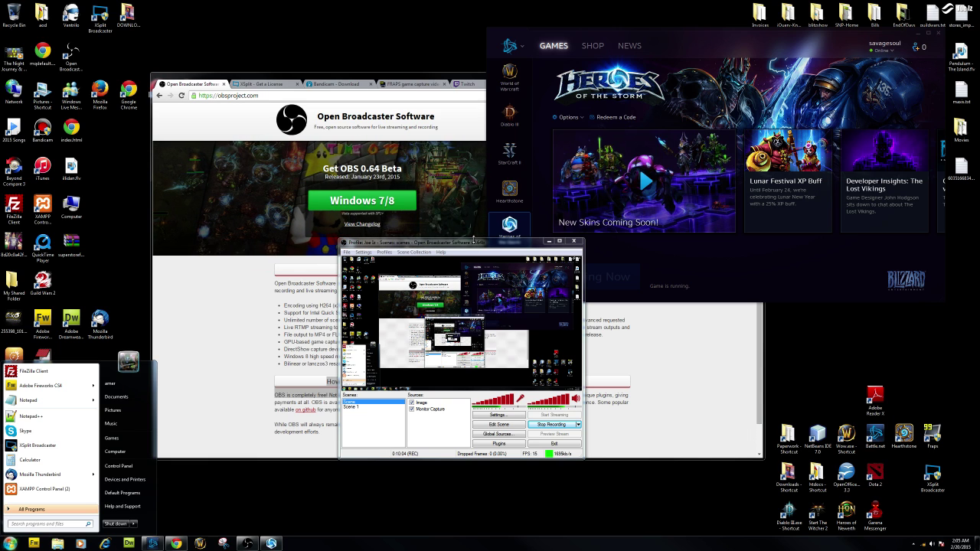
Step: Add a Game Capture source named 'Game Capture' targeting the [HeroesOfTheStorm] application
left_click_drag(474, 244, 718, 235)
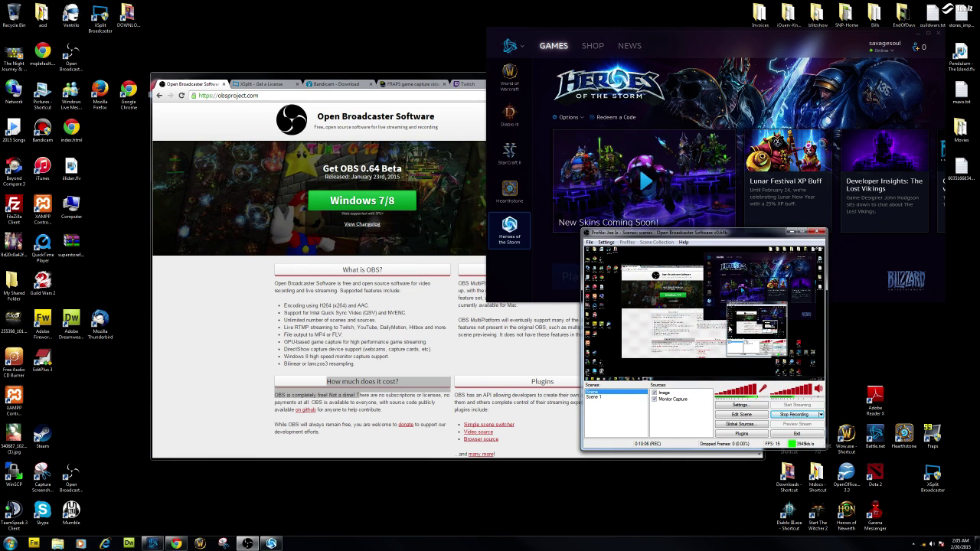
right_click(675, 417)
mouse_move(692, 419)
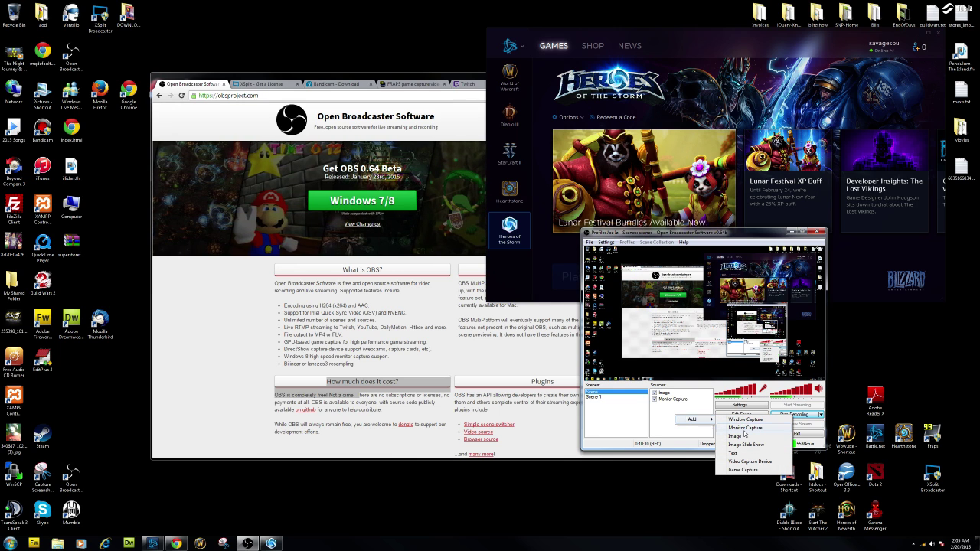
left_click(740, 469)
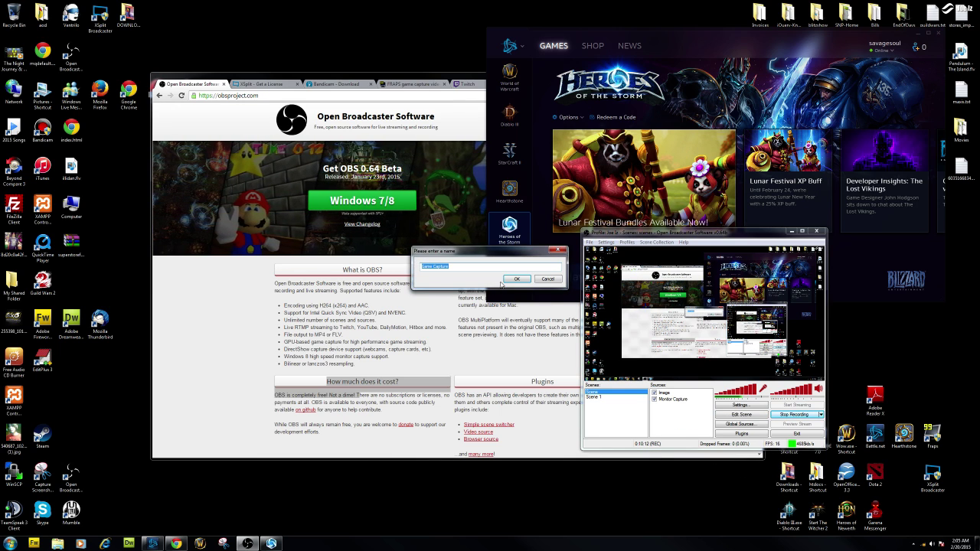
left_click(515, 279)
left_click(720, 275)
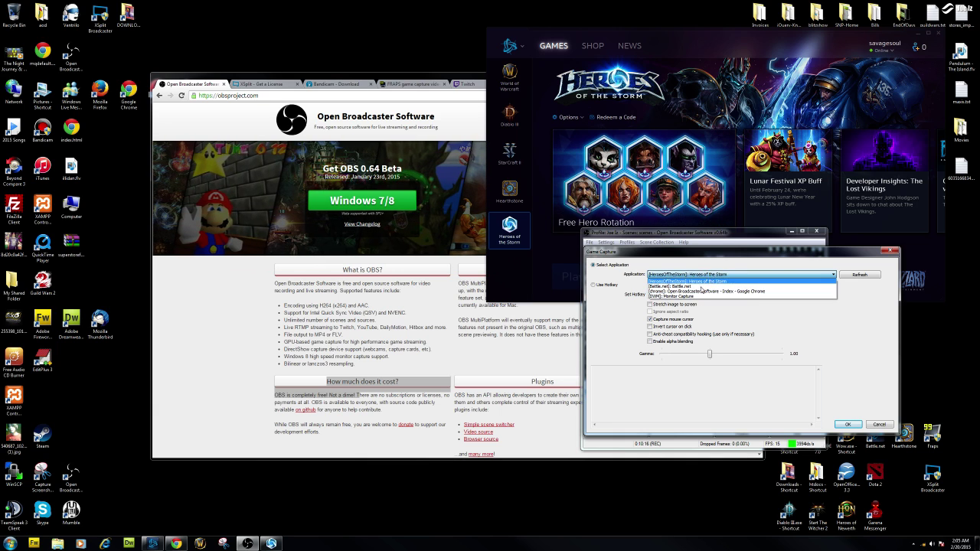
left_click(691, 281)
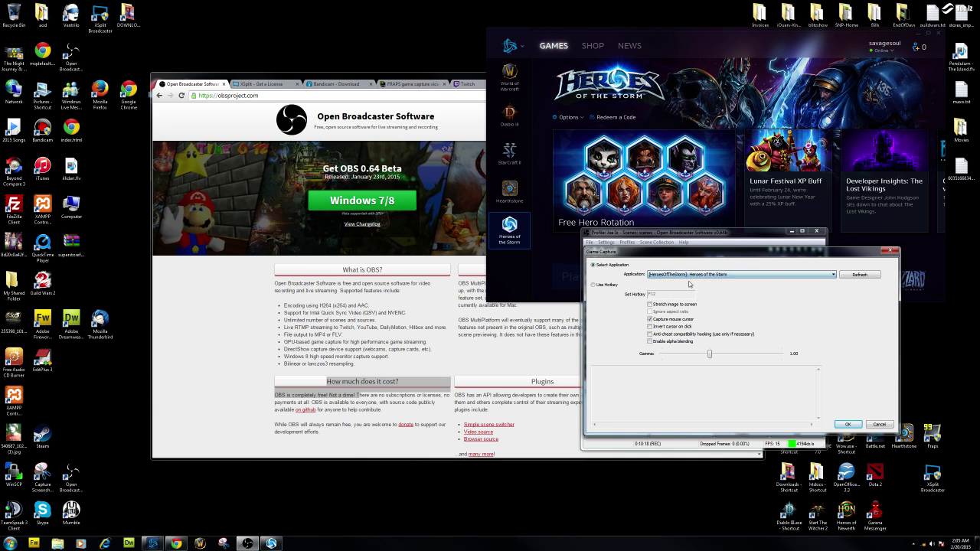
left_click(845, 425)
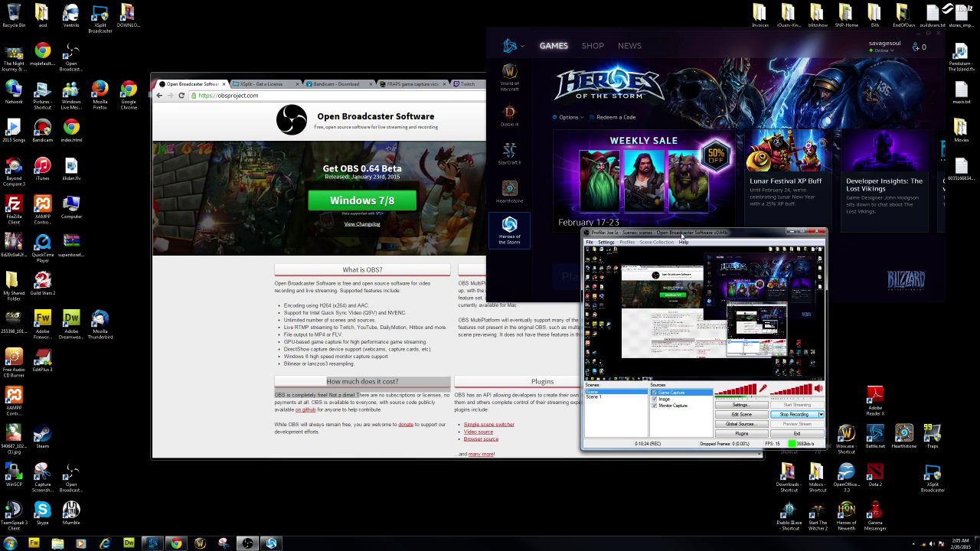
Step: Open the hero grid on the Play screen and preview Falstad, Arthas, E.T.C., Illidan and Li Li
left_click_drag(681, 236, 979, 238)
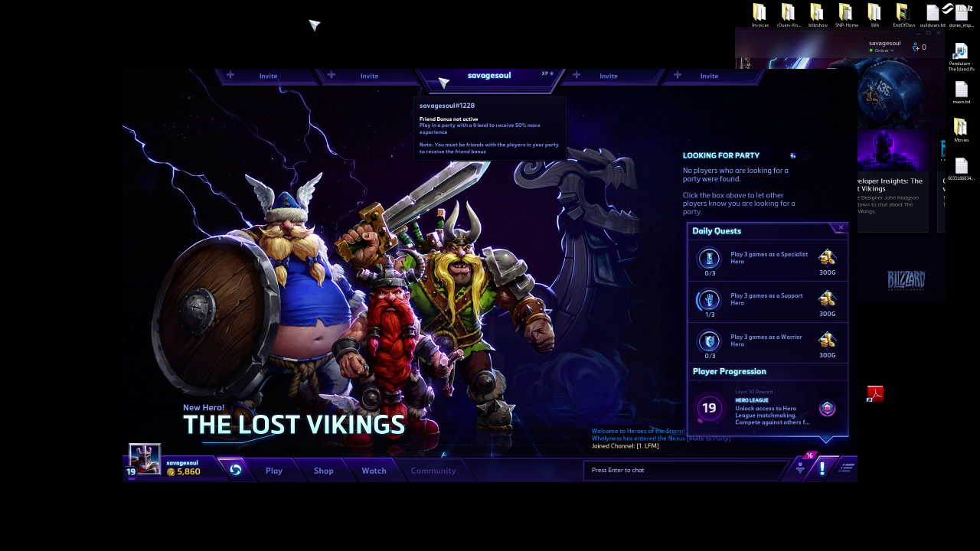
left_click(489, 78)
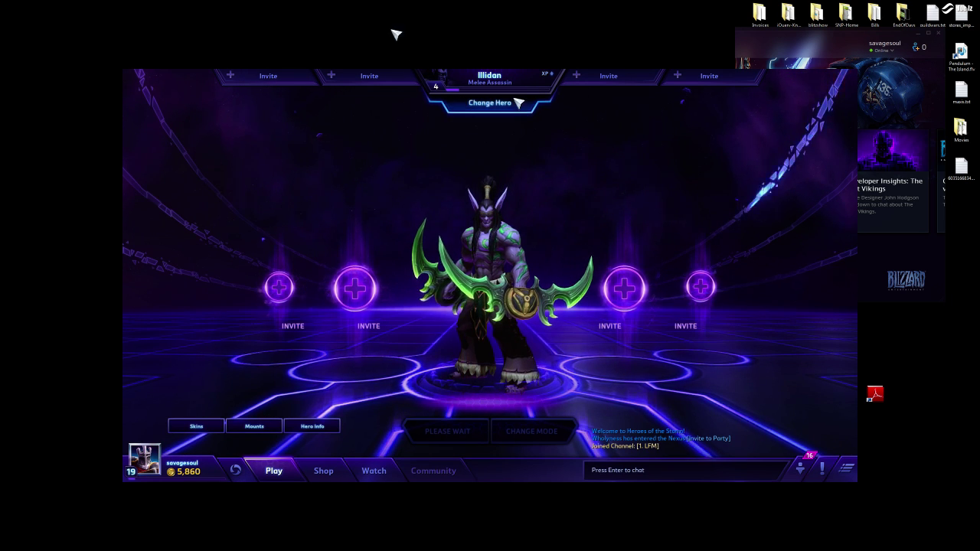
left_click(489, 103)
left_click(368, 157)
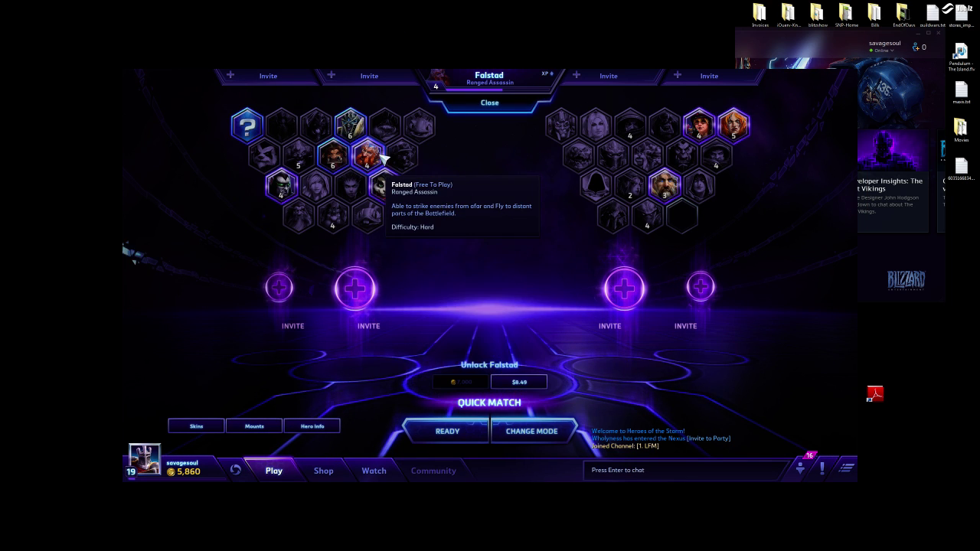
left_click(349, 186)
left_click(333, 155)
left_click(283, 192)
left_click(384, 186)
Step: Preview Uther, Sgt. Hammer and Sonya, return to Illidan, then exit the game
left_click(662, 186)
left_click(705, 125)
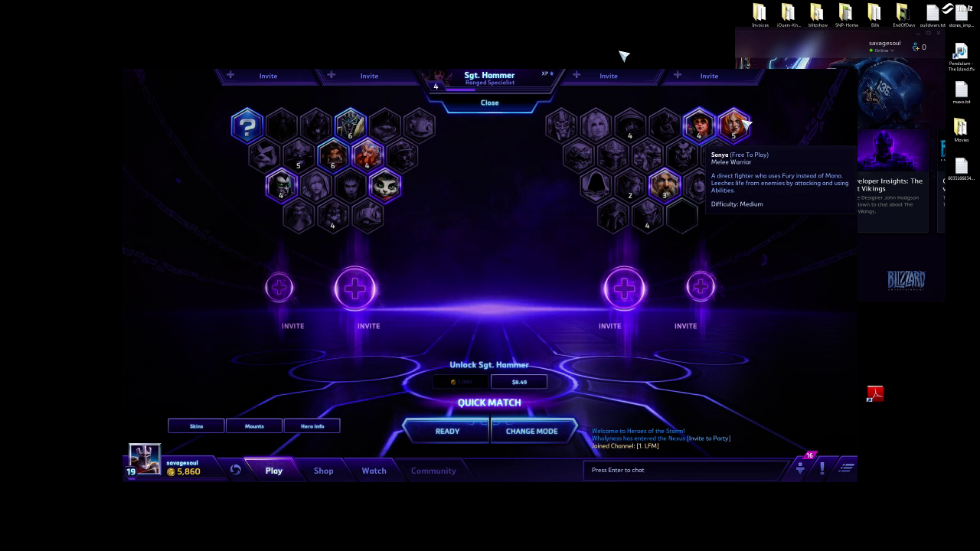
left_click(739, 125)
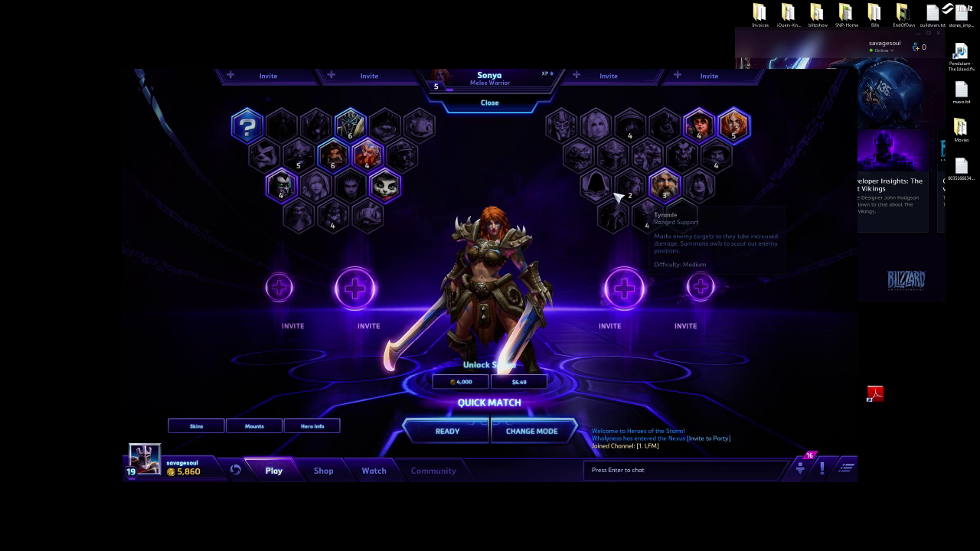
left_click(663, 186)
left_click(387, 185)
left_click(367, 156)
left_click(350, 125)
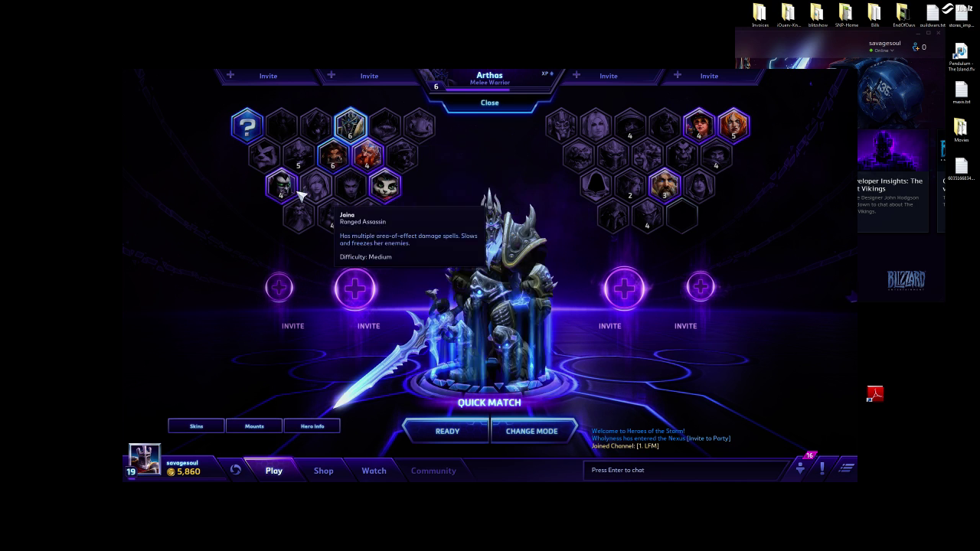
left_click(281, 186)
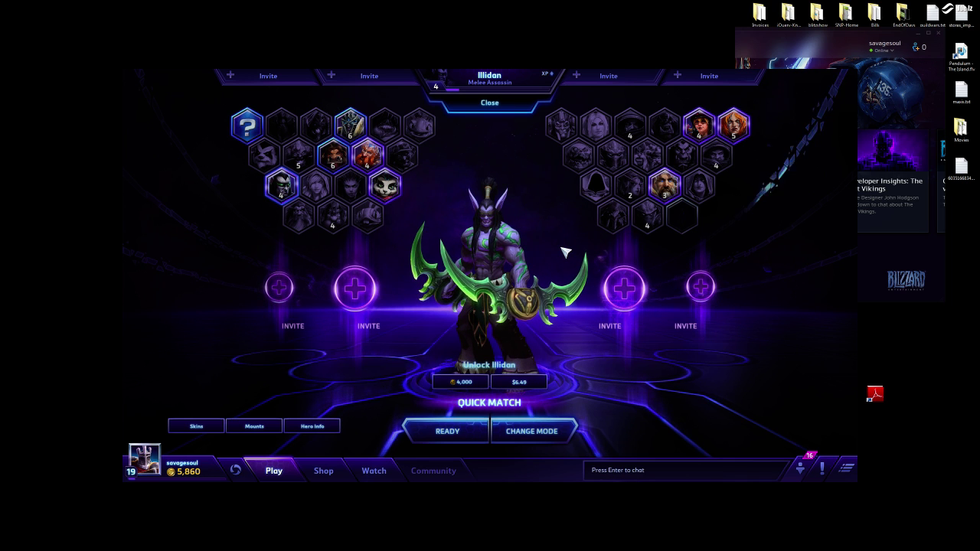
left_click(847, 470)
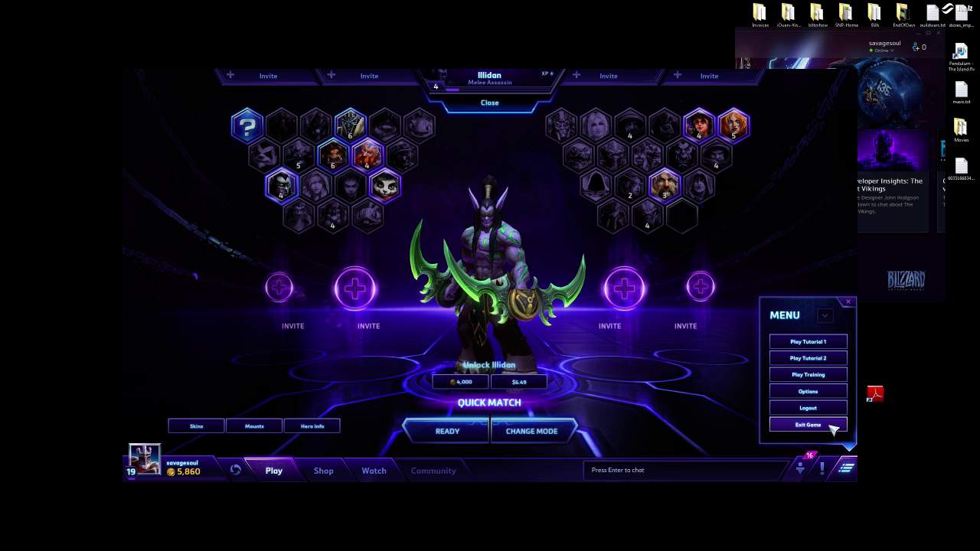
left_click(830, 427)
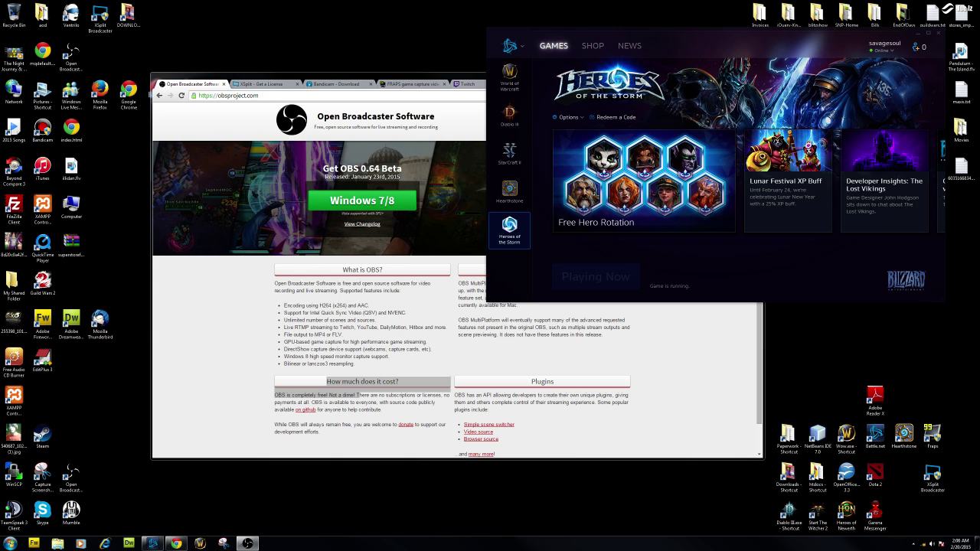
Step: Open youtube.com in a new Chrome tab and scroll down the home page
left_click(361, 76)
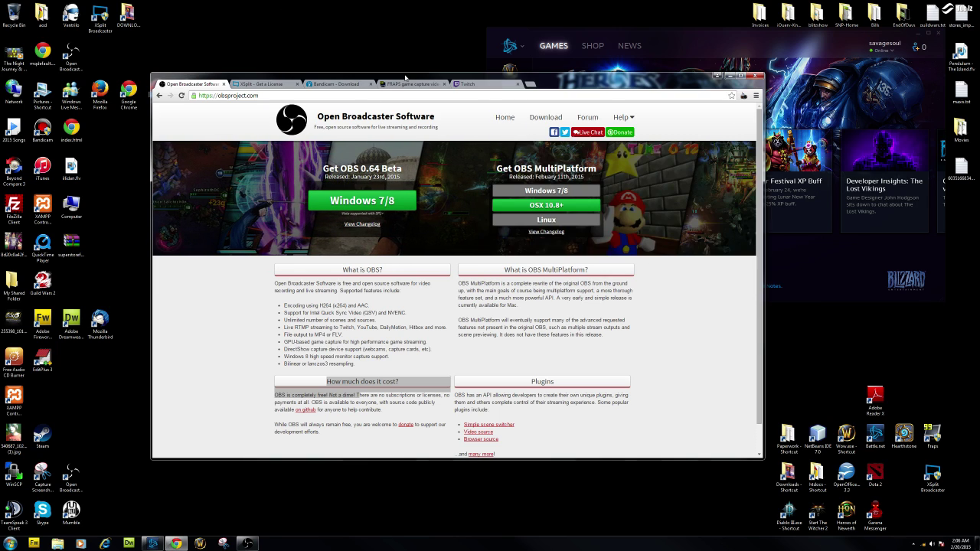
left_click(528, 84)
type("youtube.com")
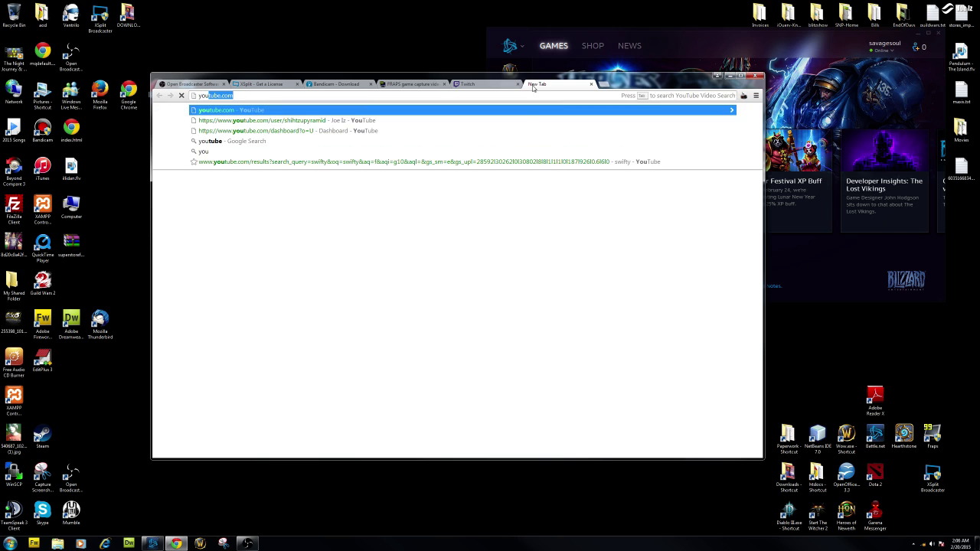
key("Return")
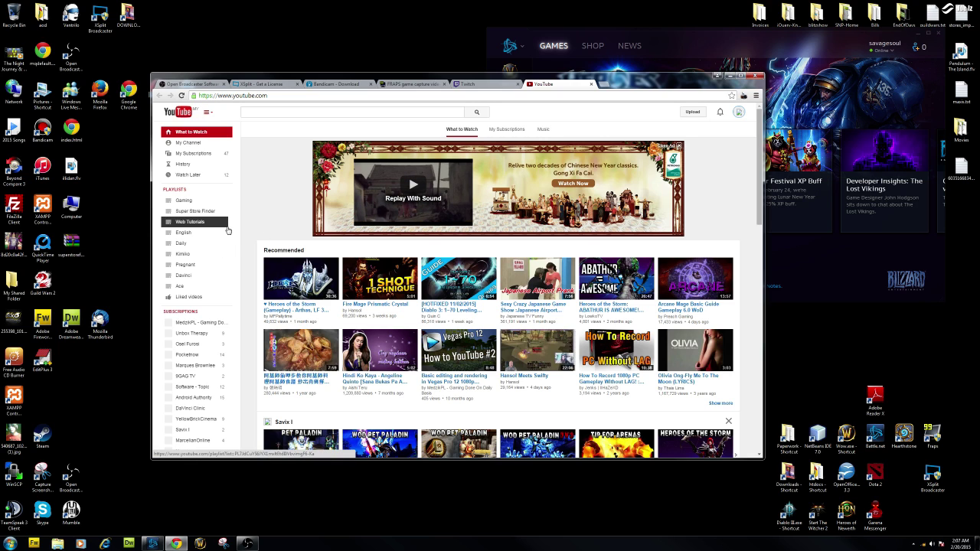
mouse_move(413, 187)
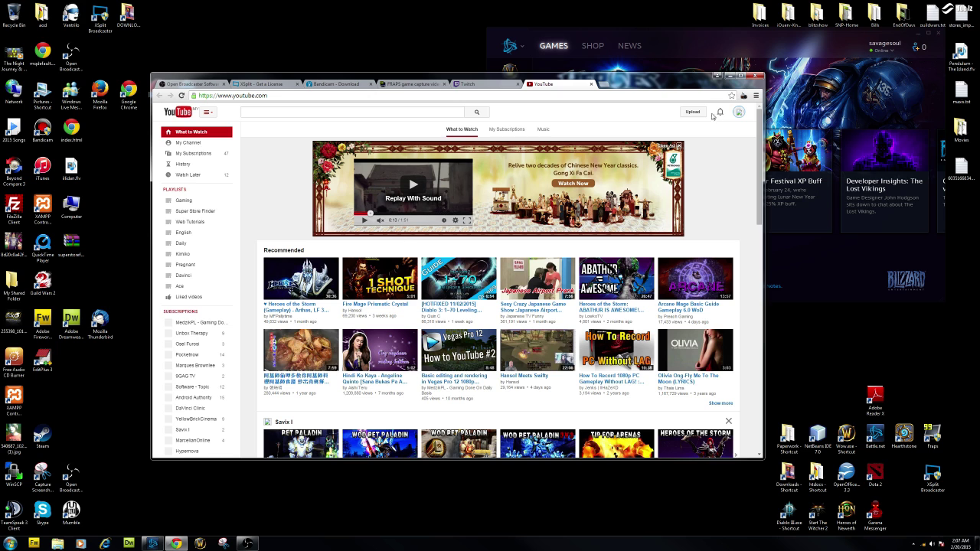
scroll(708, 130, "down", 2)
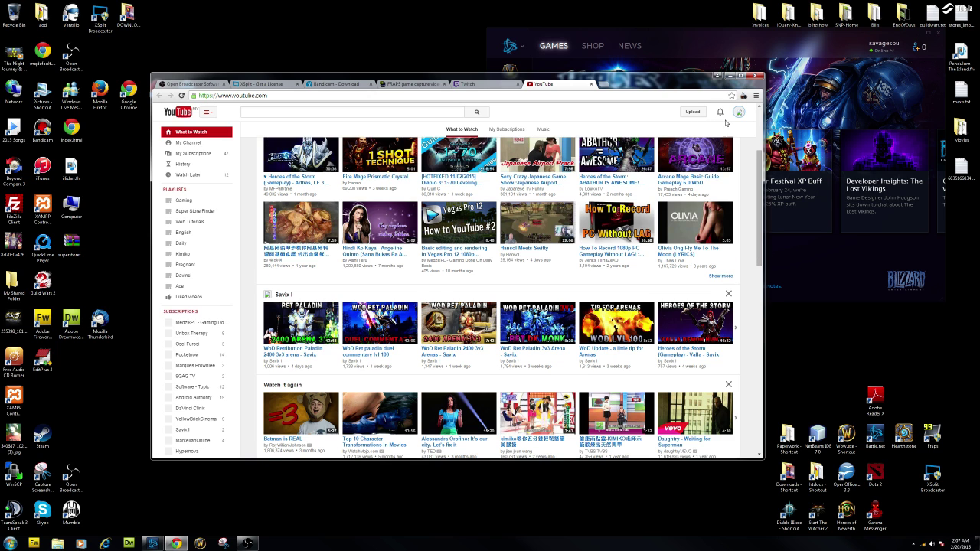
Step: Restart the Uther Lightbringer video from the beginning, mute it, and set quality to 1440p
scroll(726, 123, "down", 2)
left_click(739, 112)
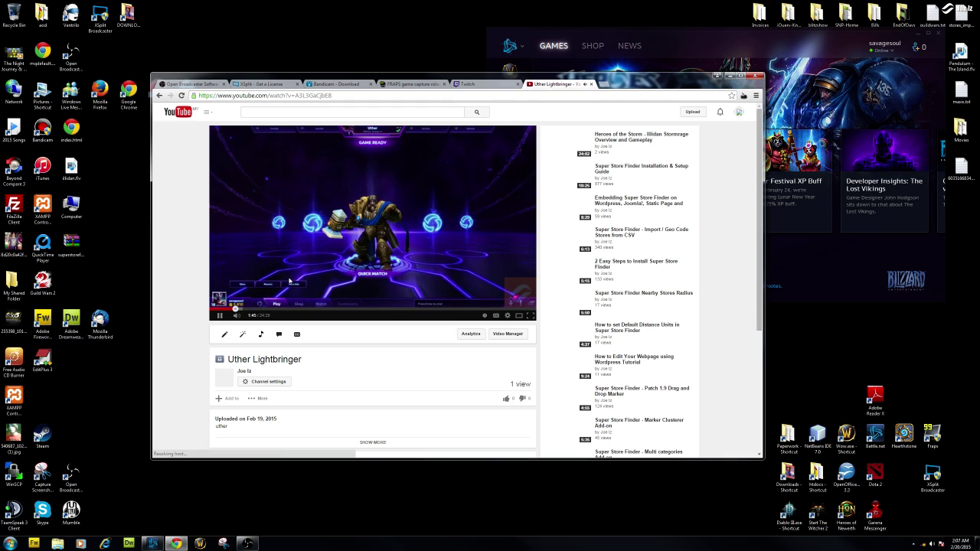
left_click(212, 310)
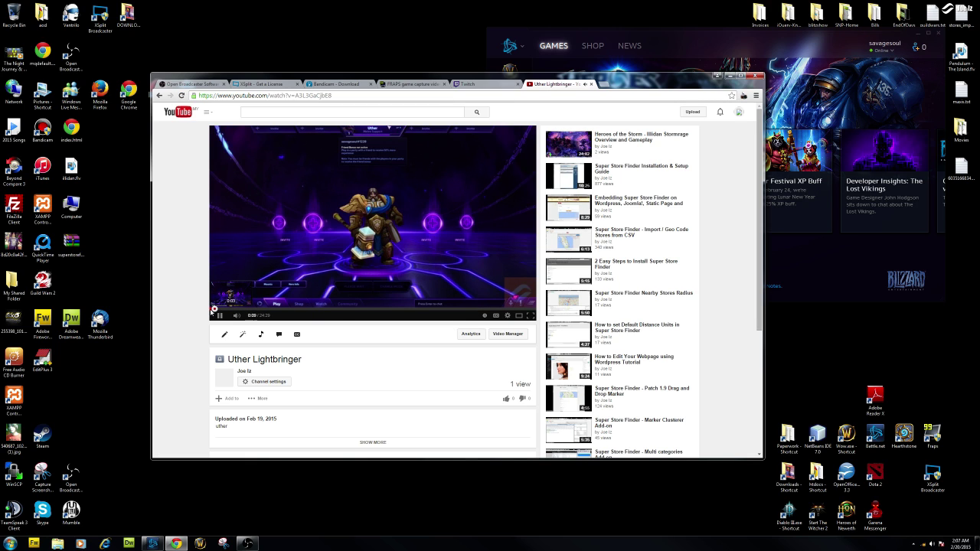
left_click(236, 316)
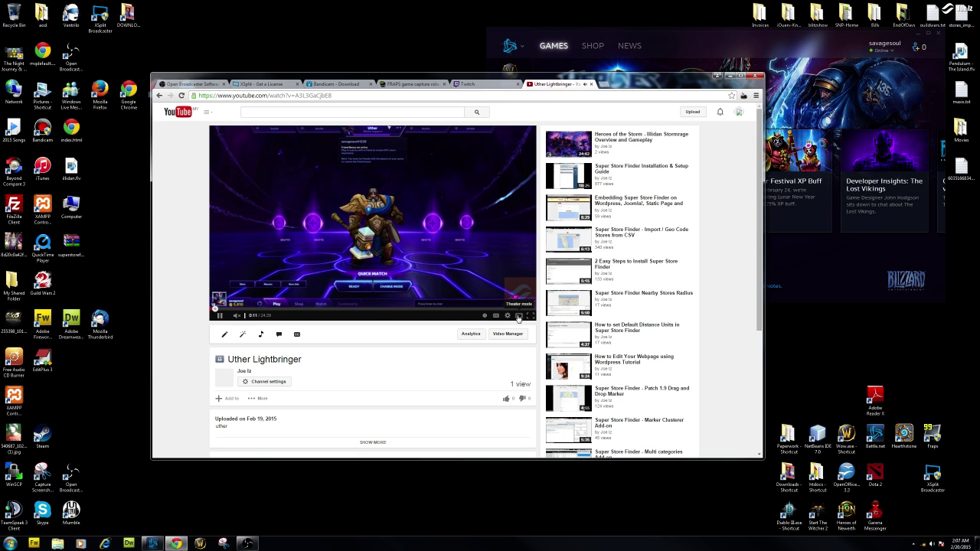
left_click(507, 315)
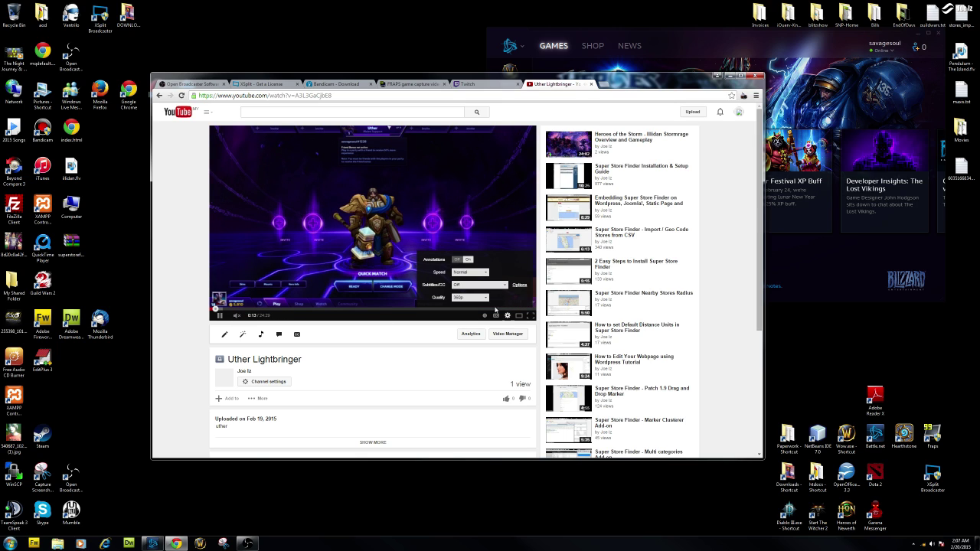
left_click(481, 298)
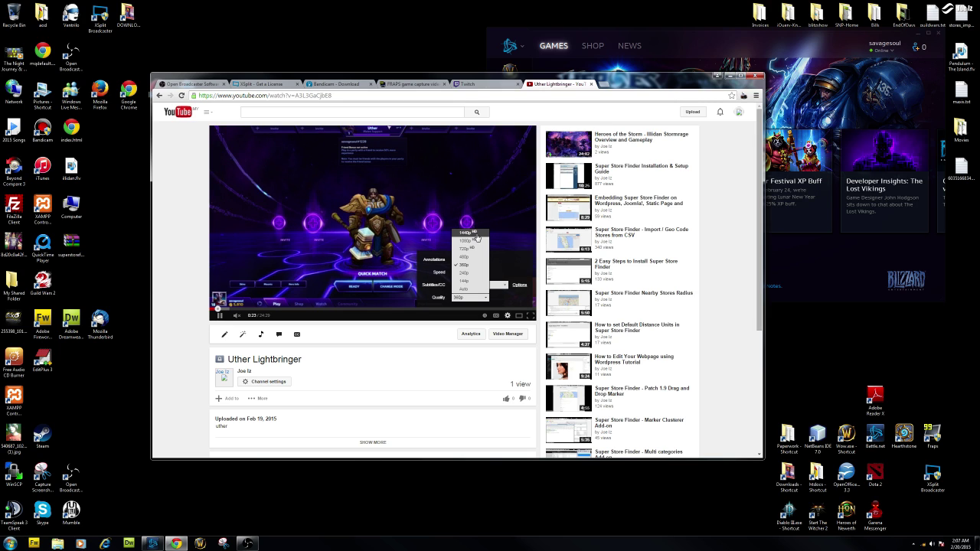
left_click(476, 237)
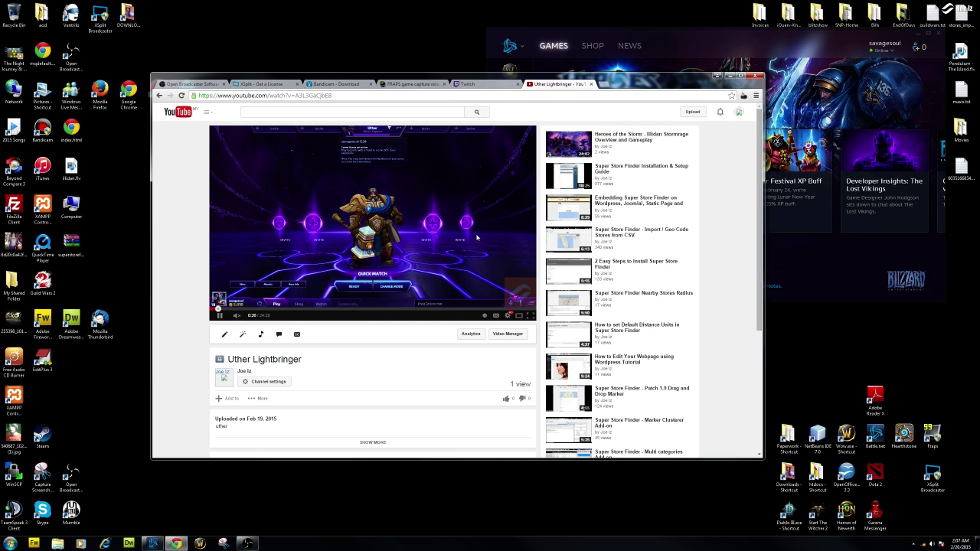
Step: Play the Uther video full screen, check its quality, and jump about eight minutes in
left_click(531, 316)
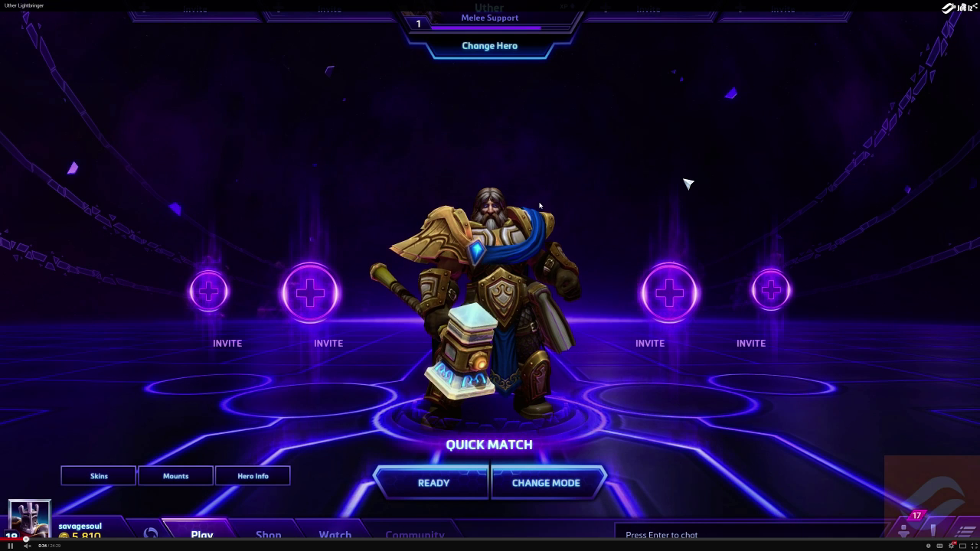
left_click(952, 545)
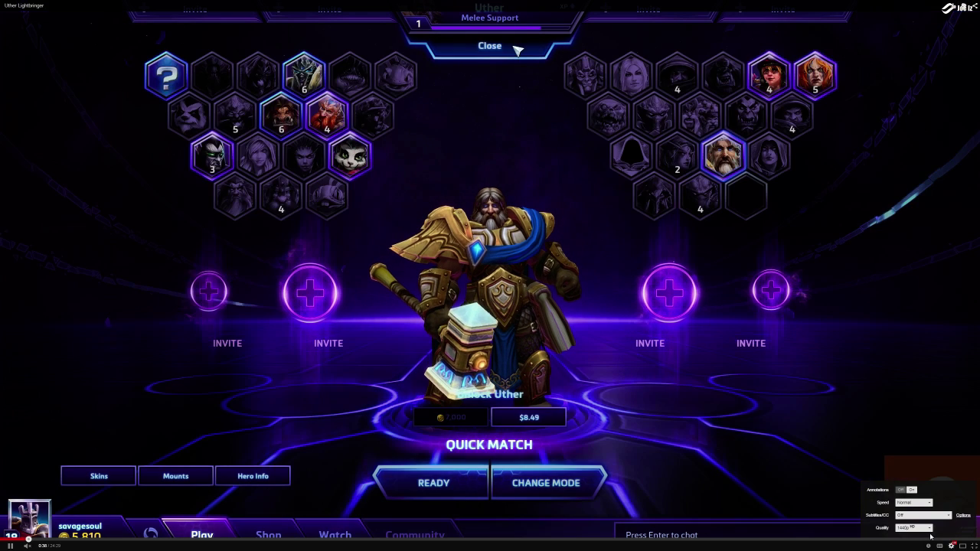
left_click(322, 541)
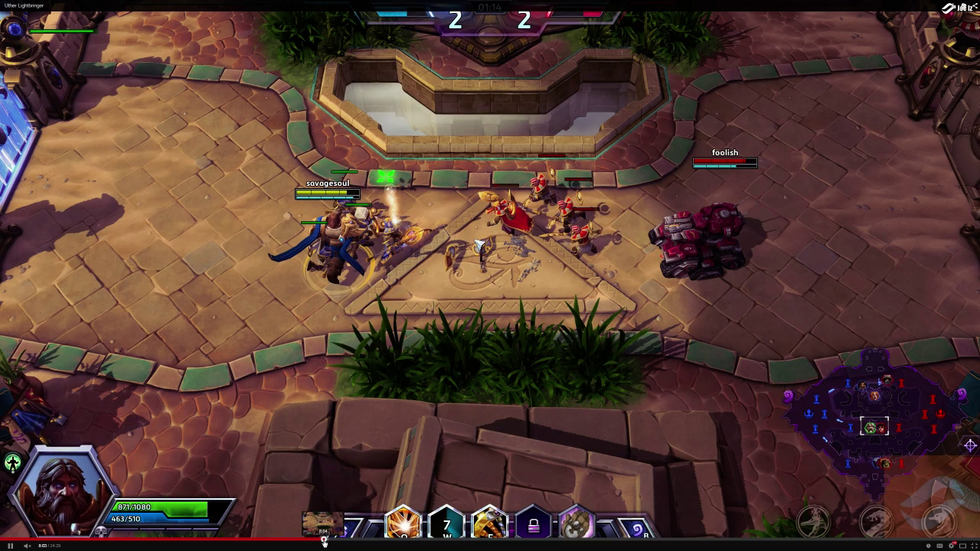
Step: Exit full screen on the Uther Lightbringer video and pause it around eight minutes
key("Escape")
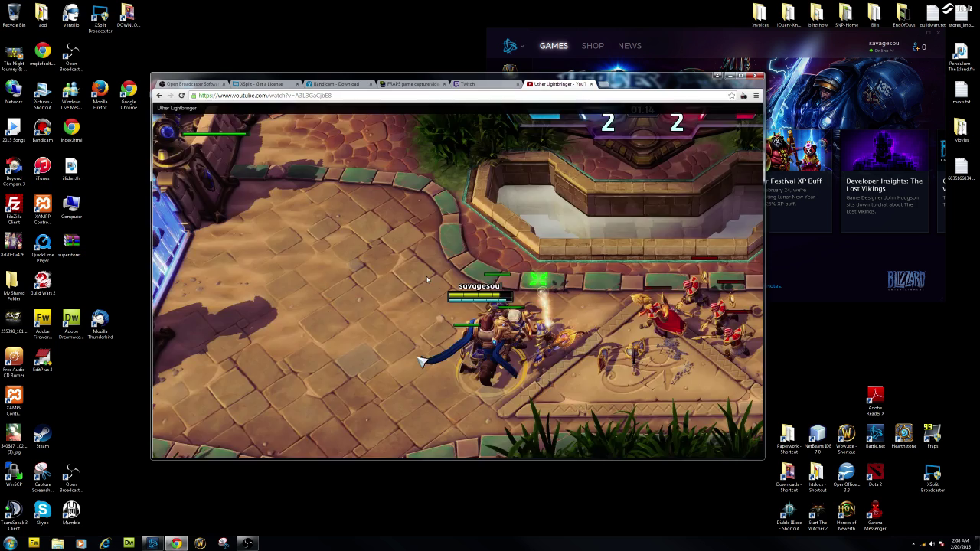
left_click(304, 157)
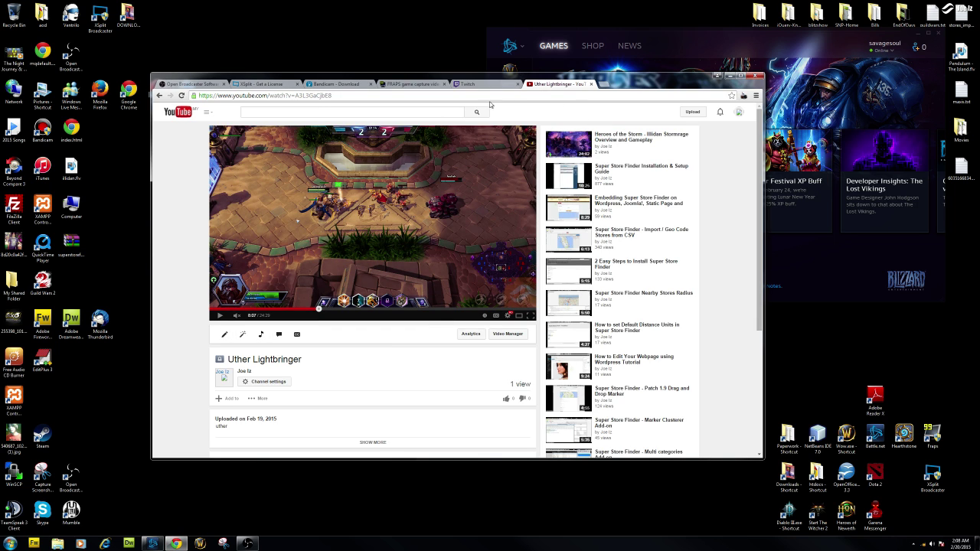